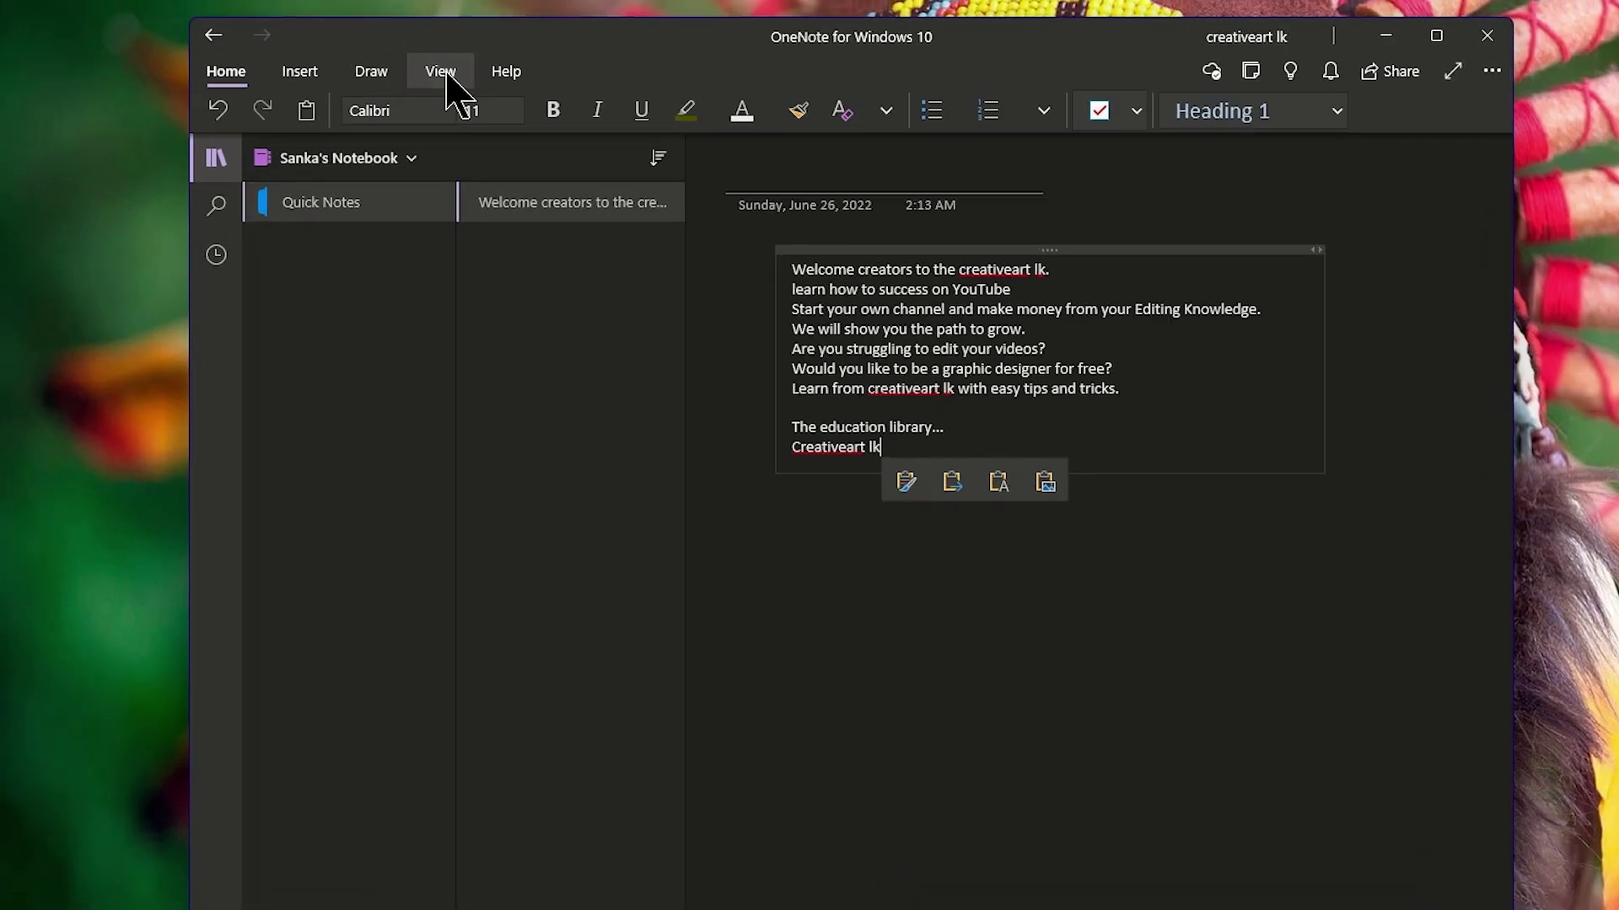
Step: Open the welcome note full screen in Immersive Reader from the View tab
click(458, 54)
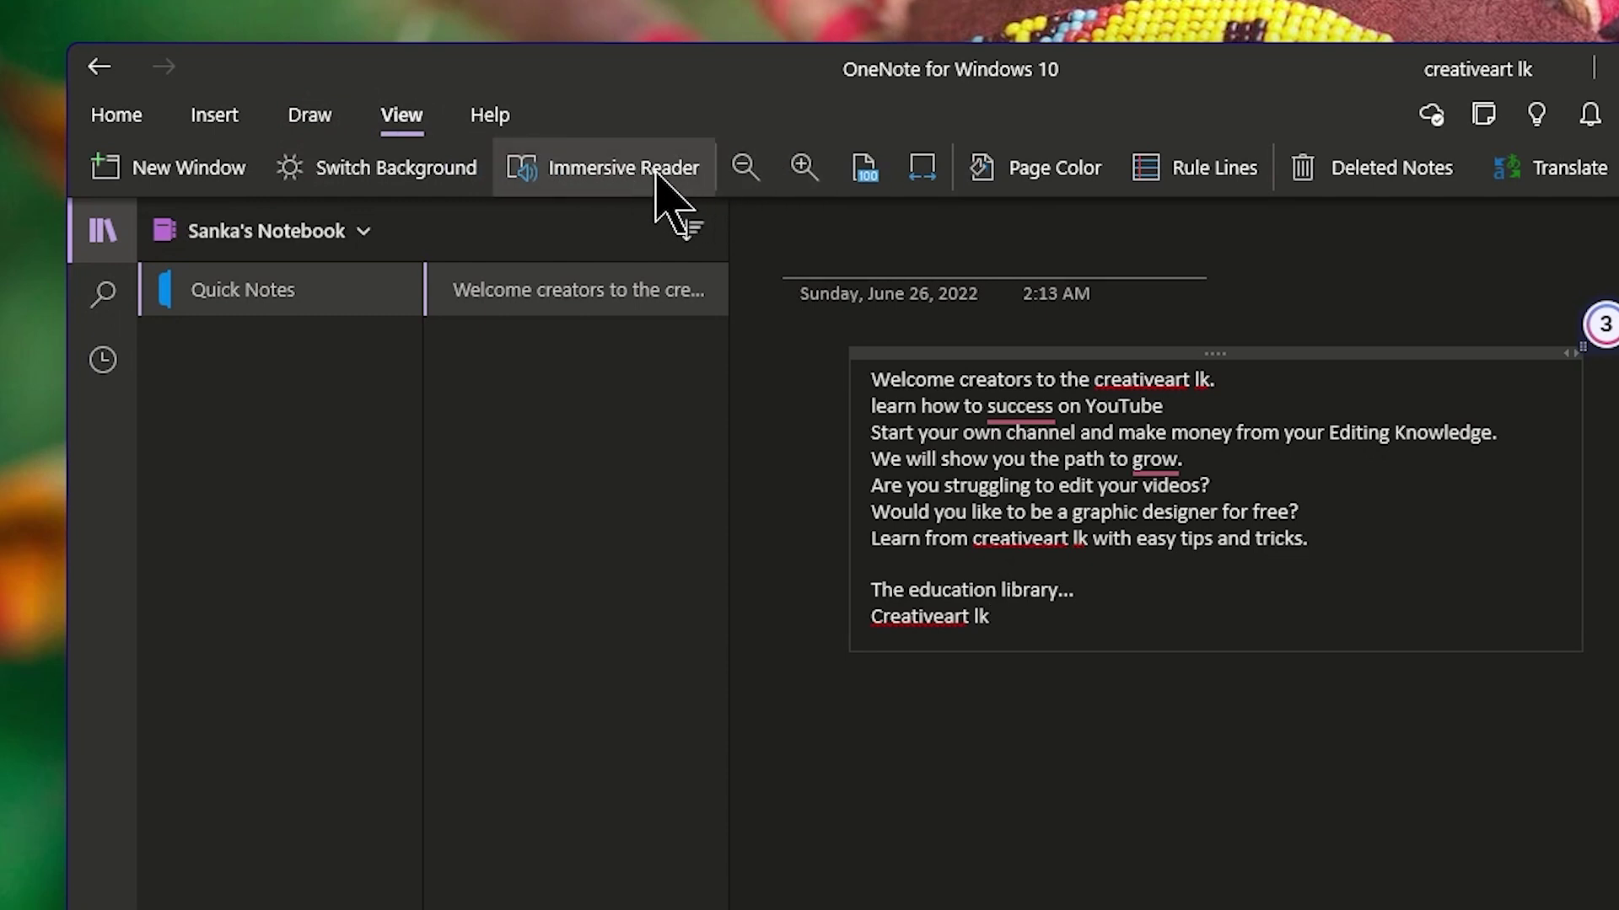
click(606, 173)
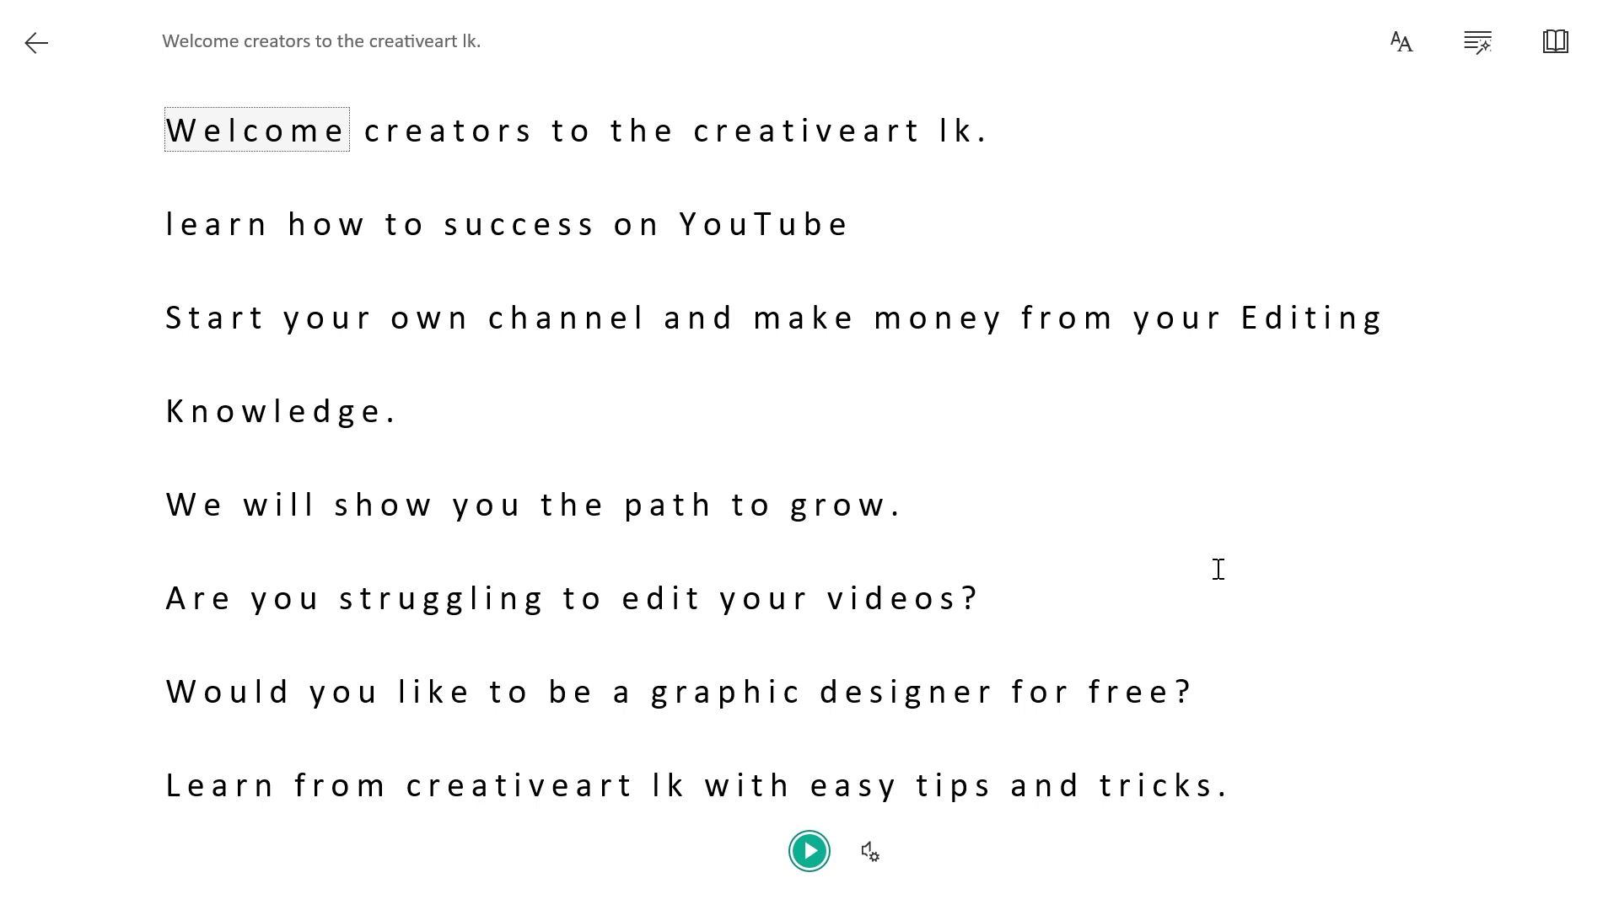
key(super)
key(super)
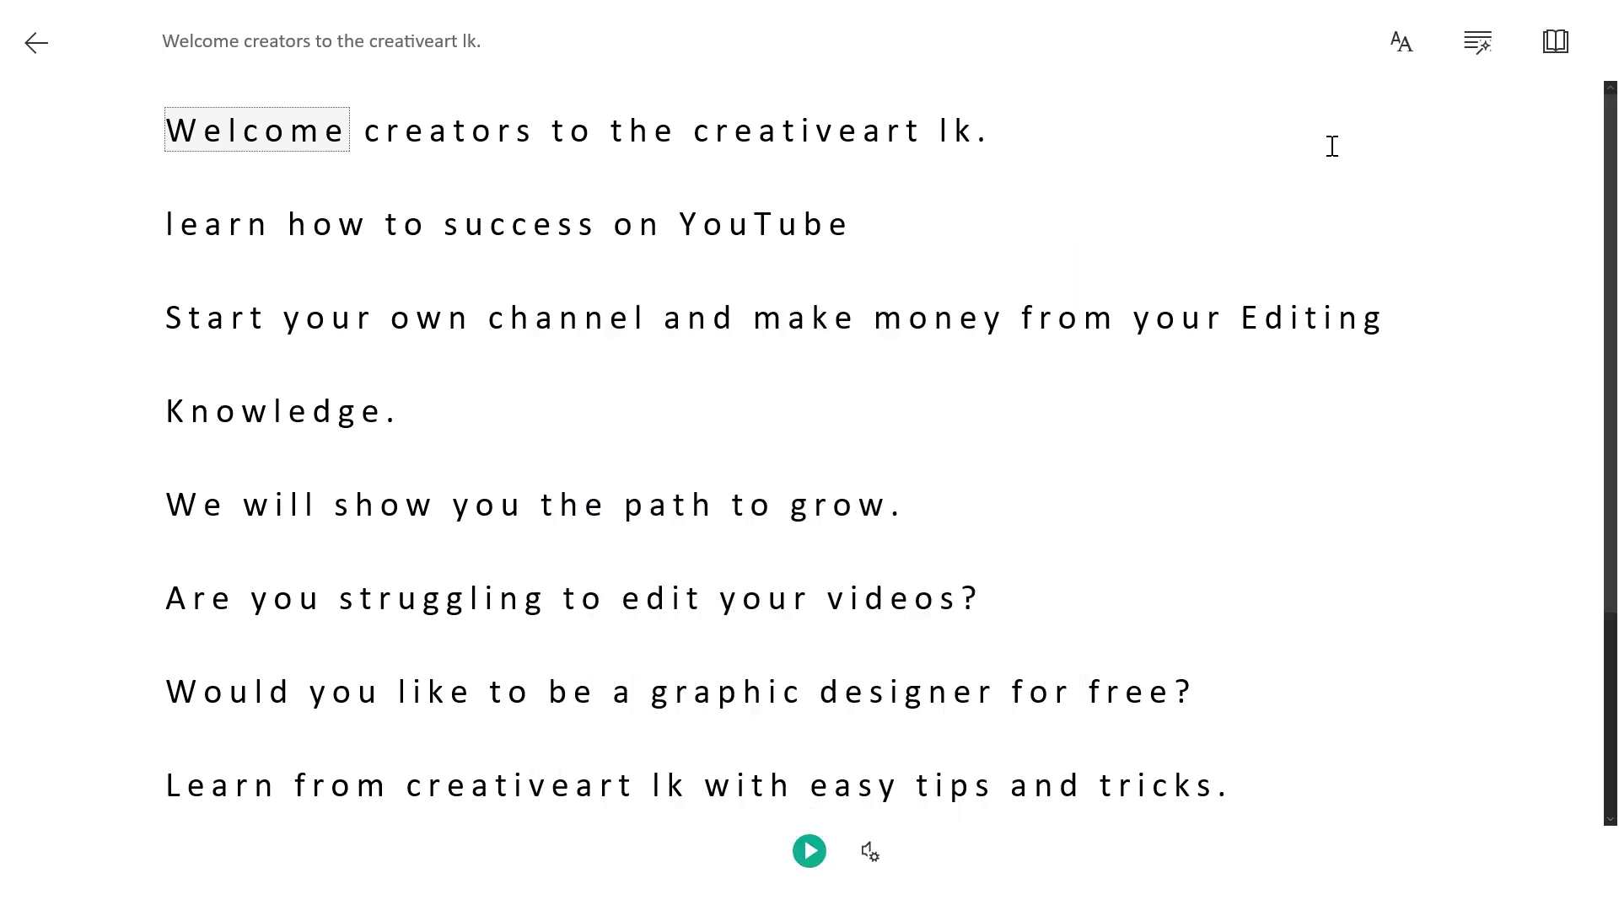
Step: Apply the black theme in Text Preferences so the note shows white text on black
click(1409, 53)
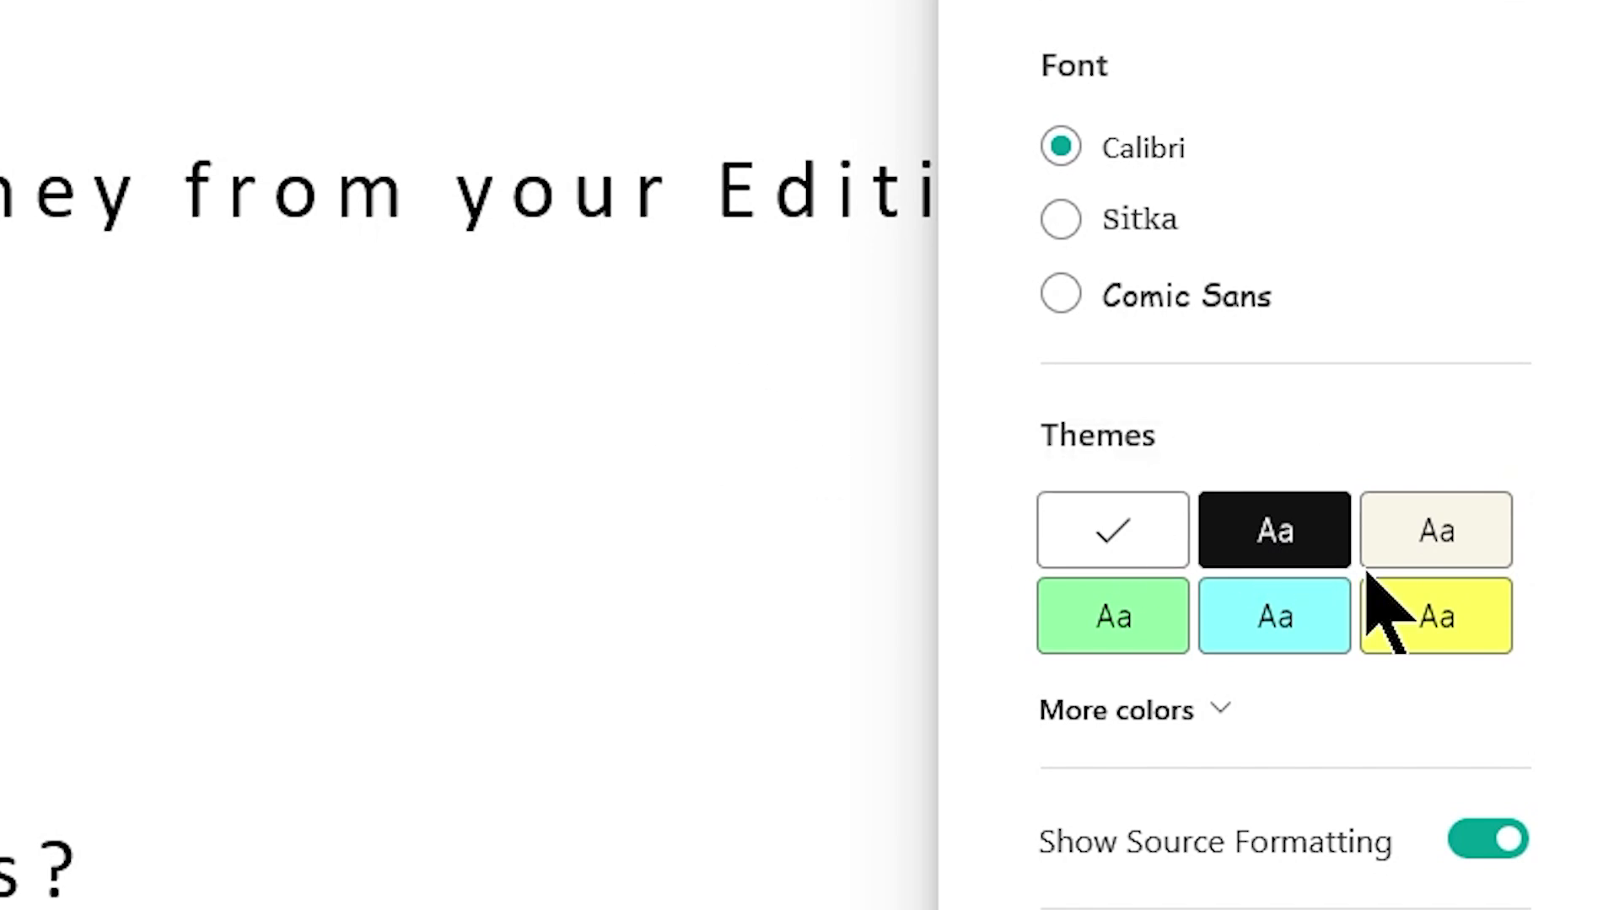
click(1286, 540)
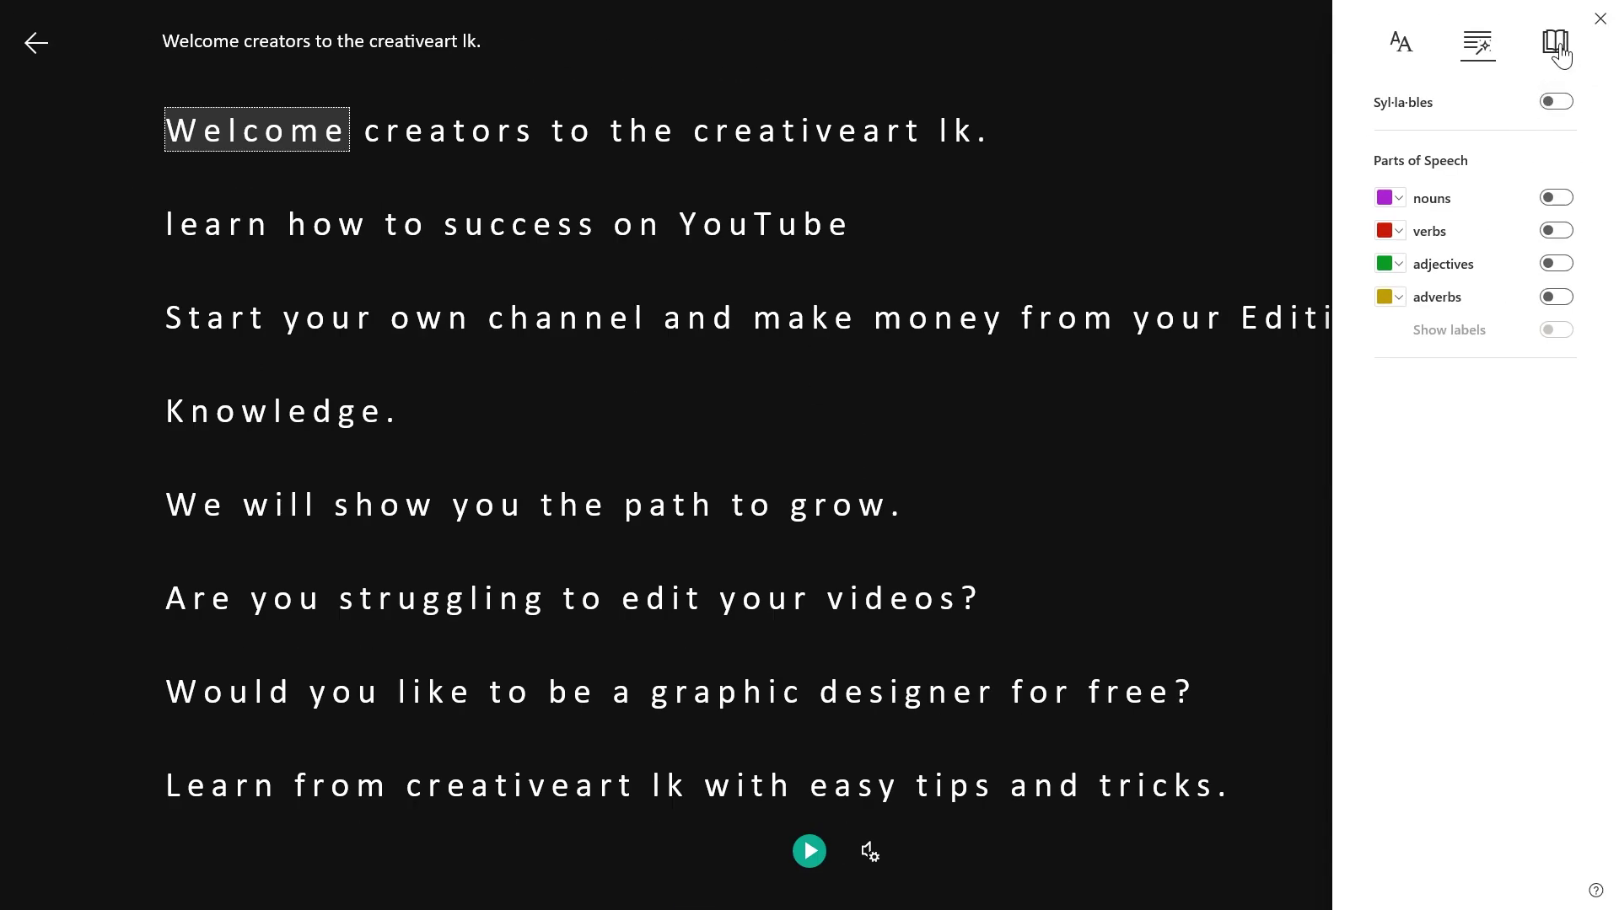
click(1598, 21)
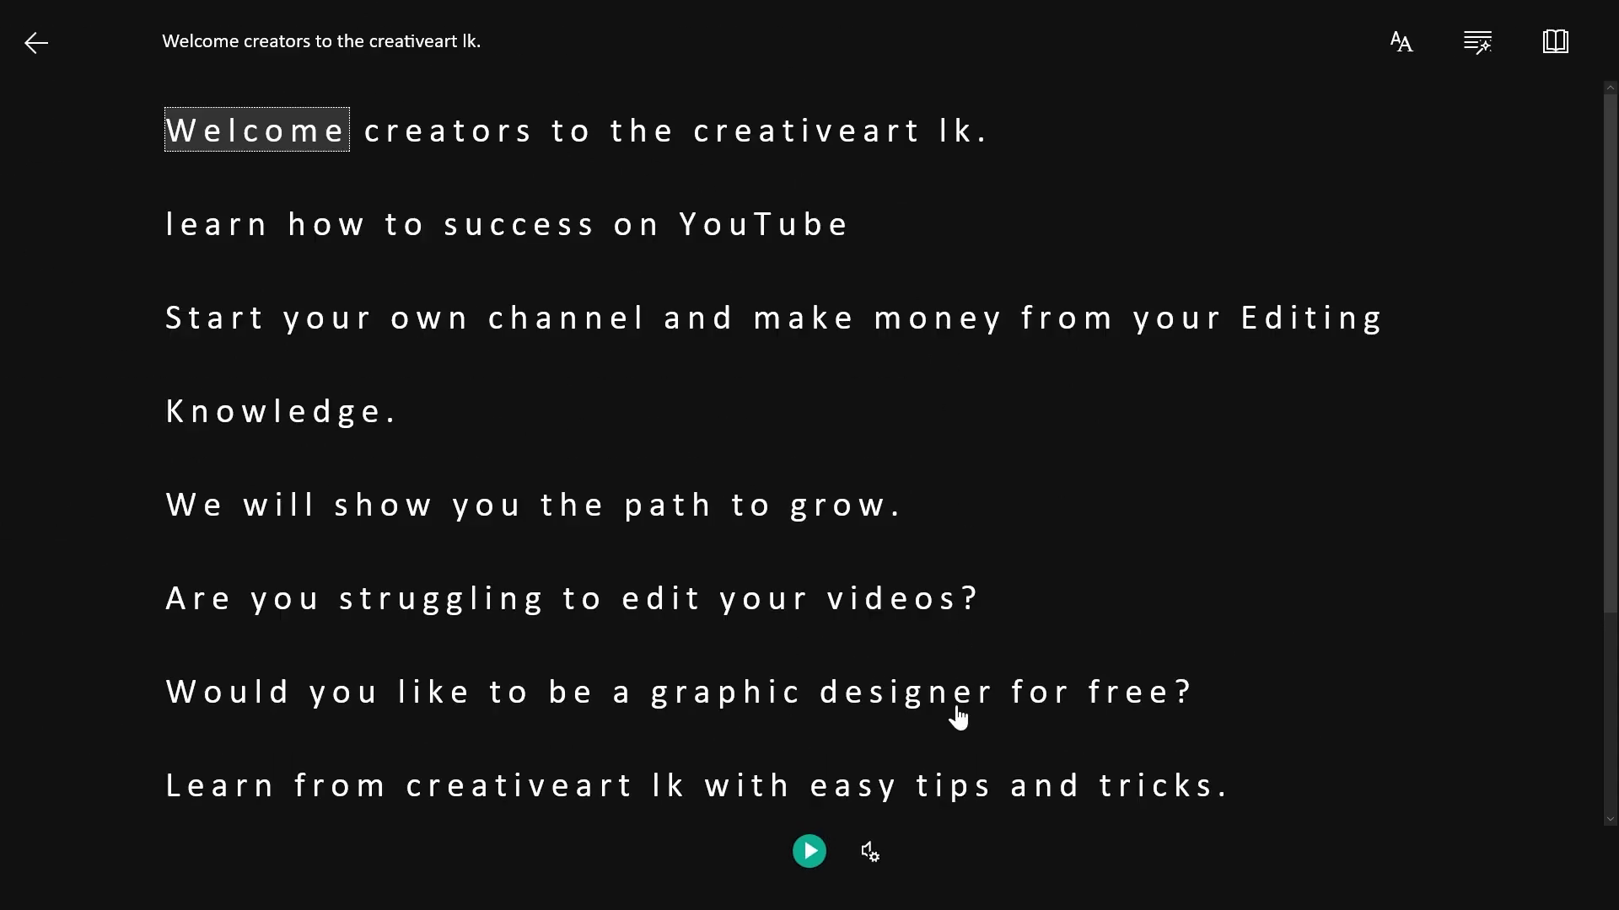
Step: Start read-aloud and change the Immersive Reader voice to Male at speed 1
click(810, 852)
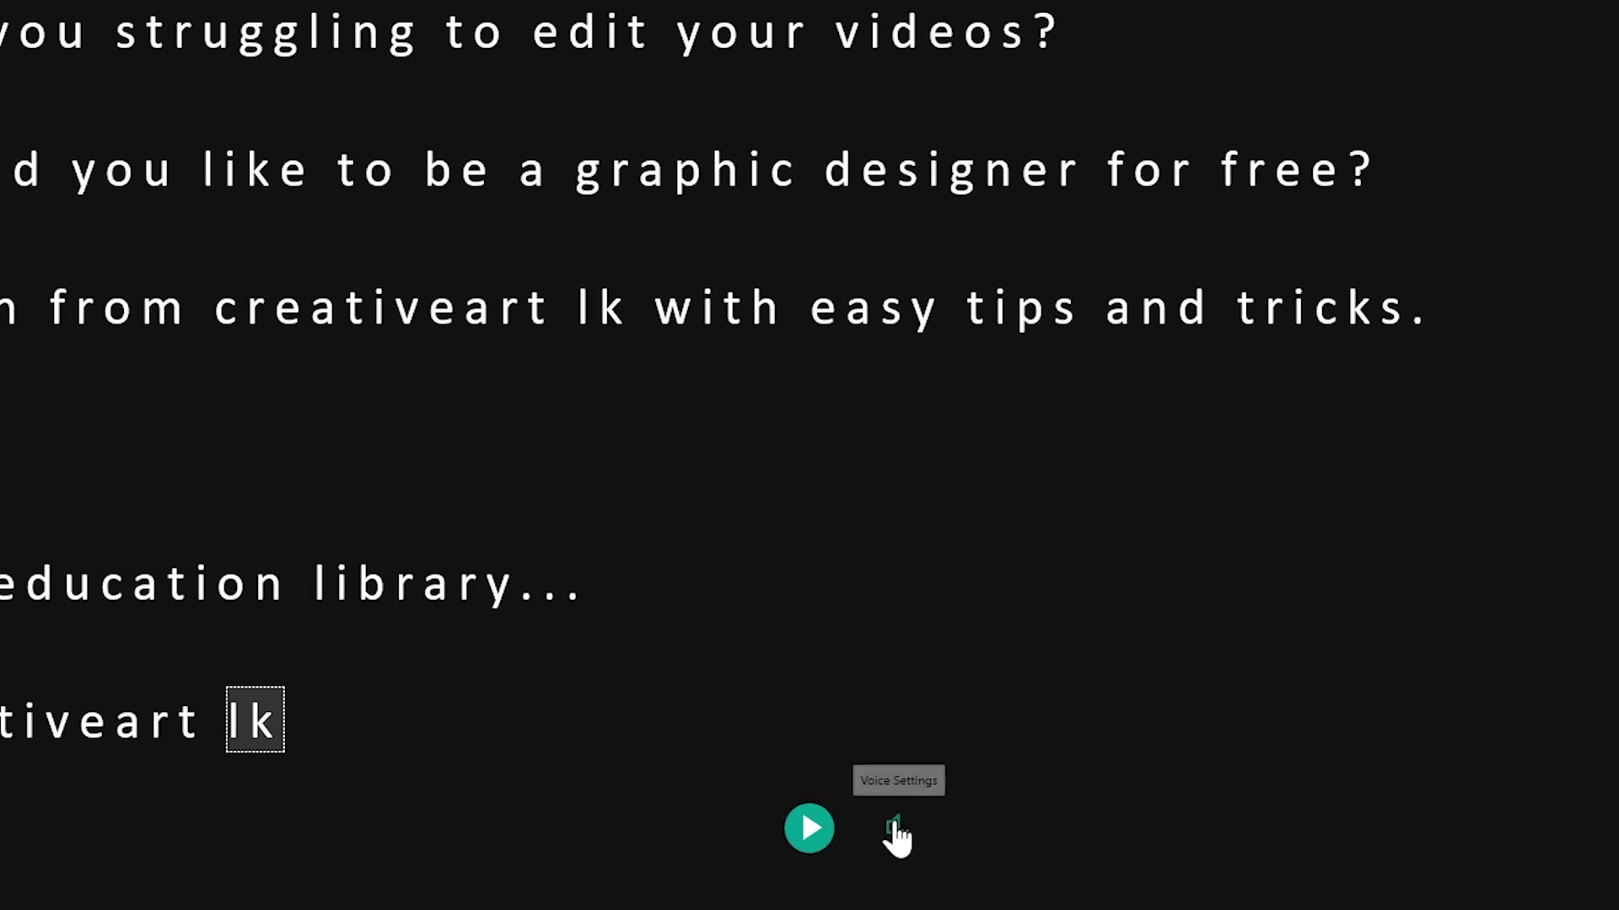
click(895, 831)
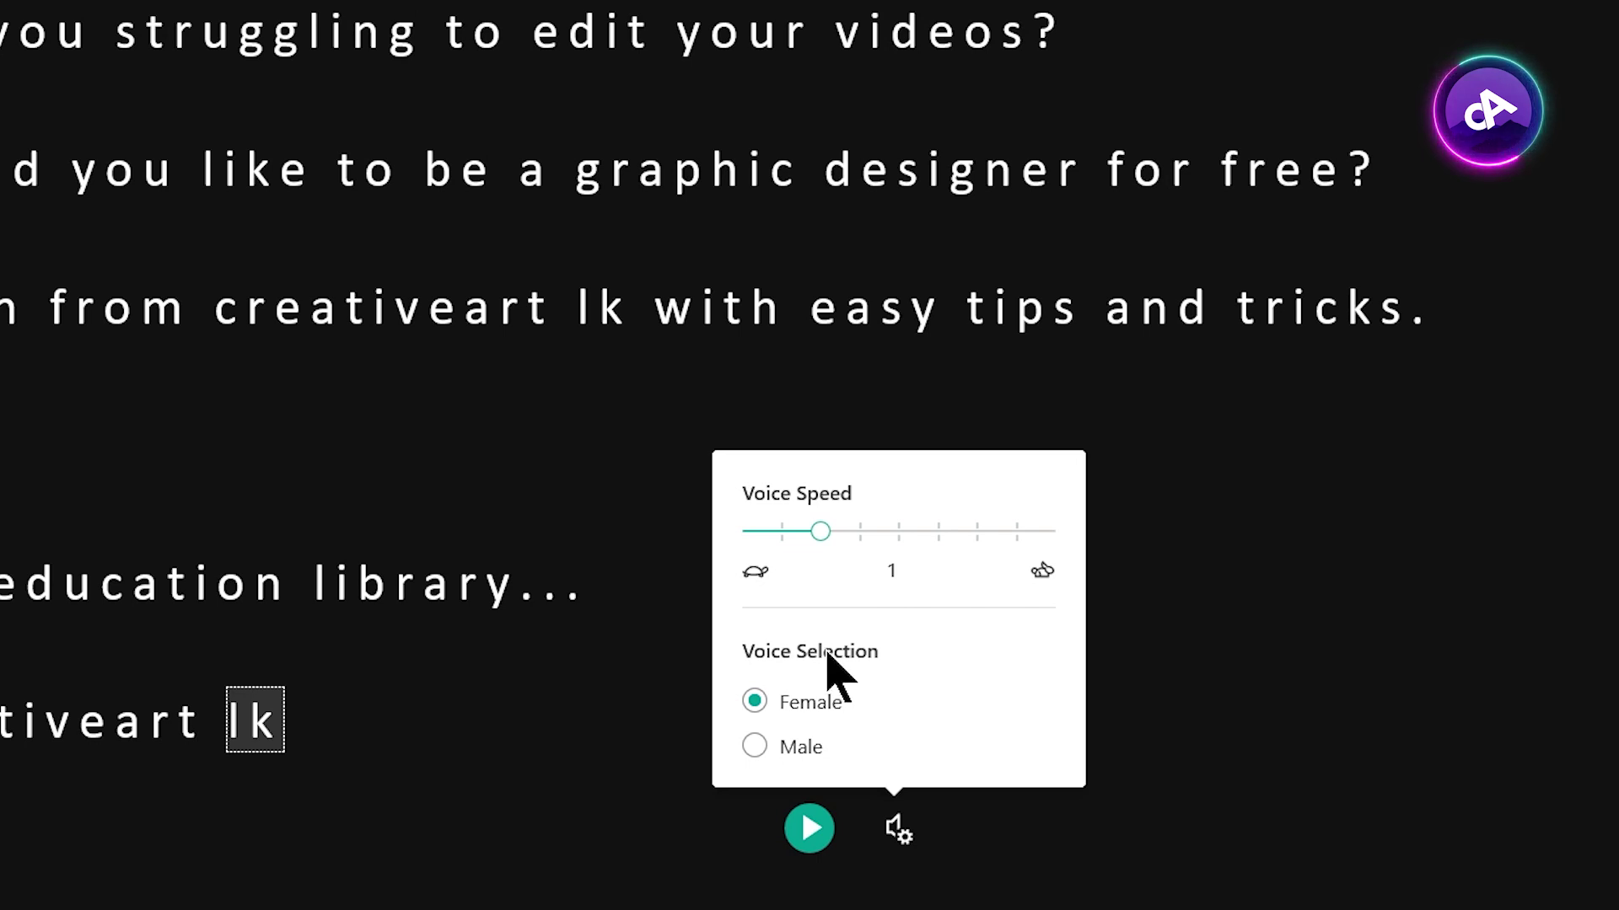
click(809, 753)
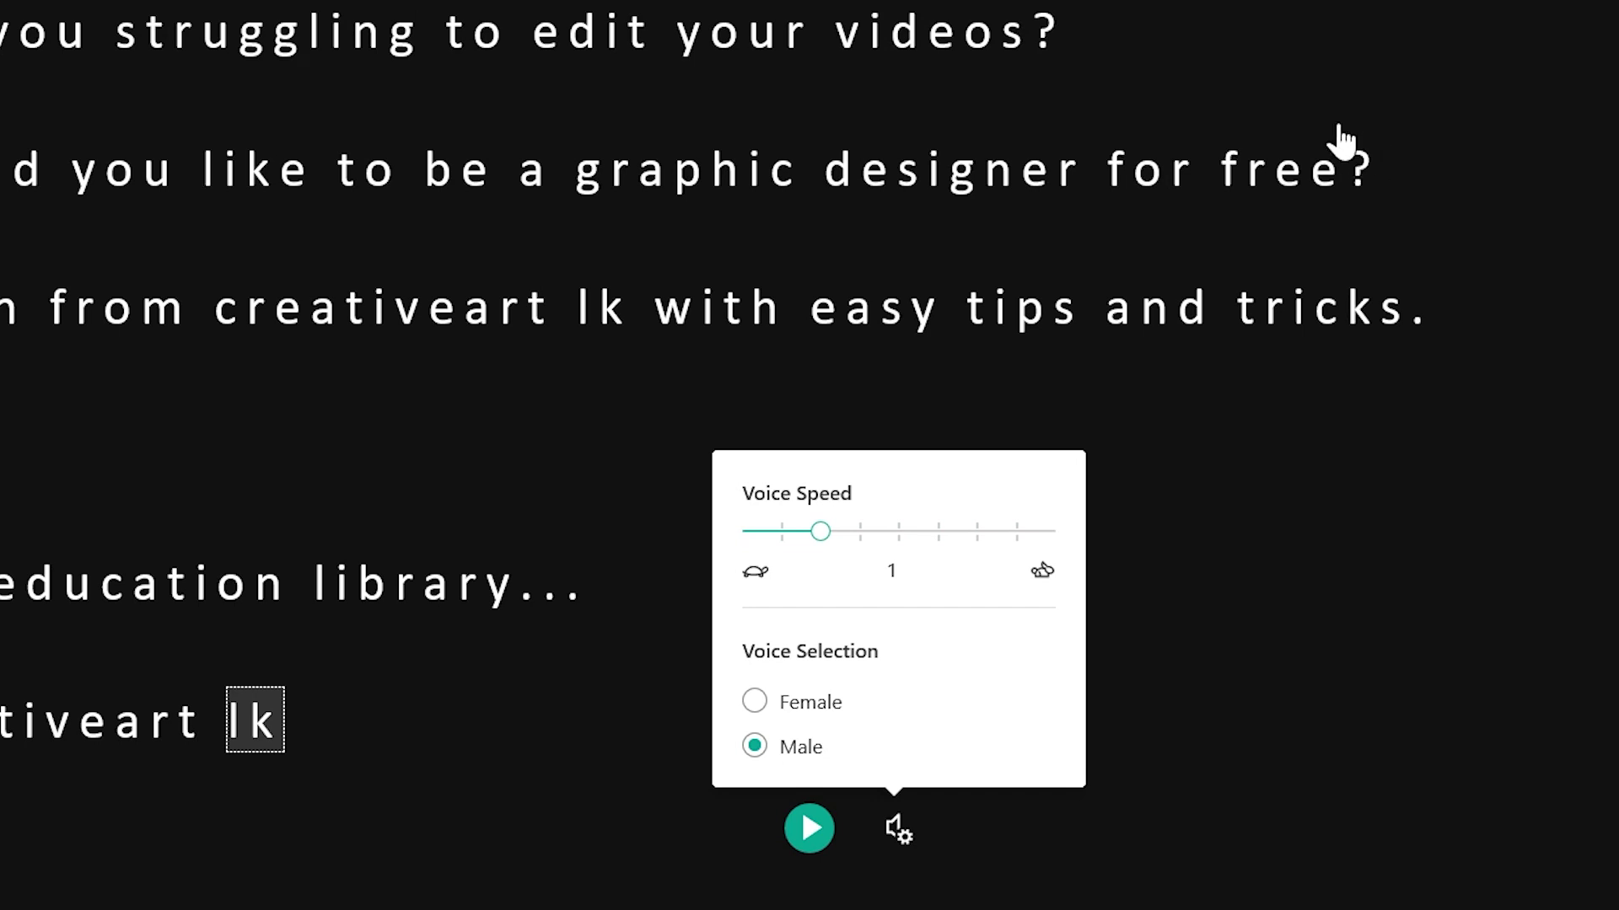
click(1227, 710)
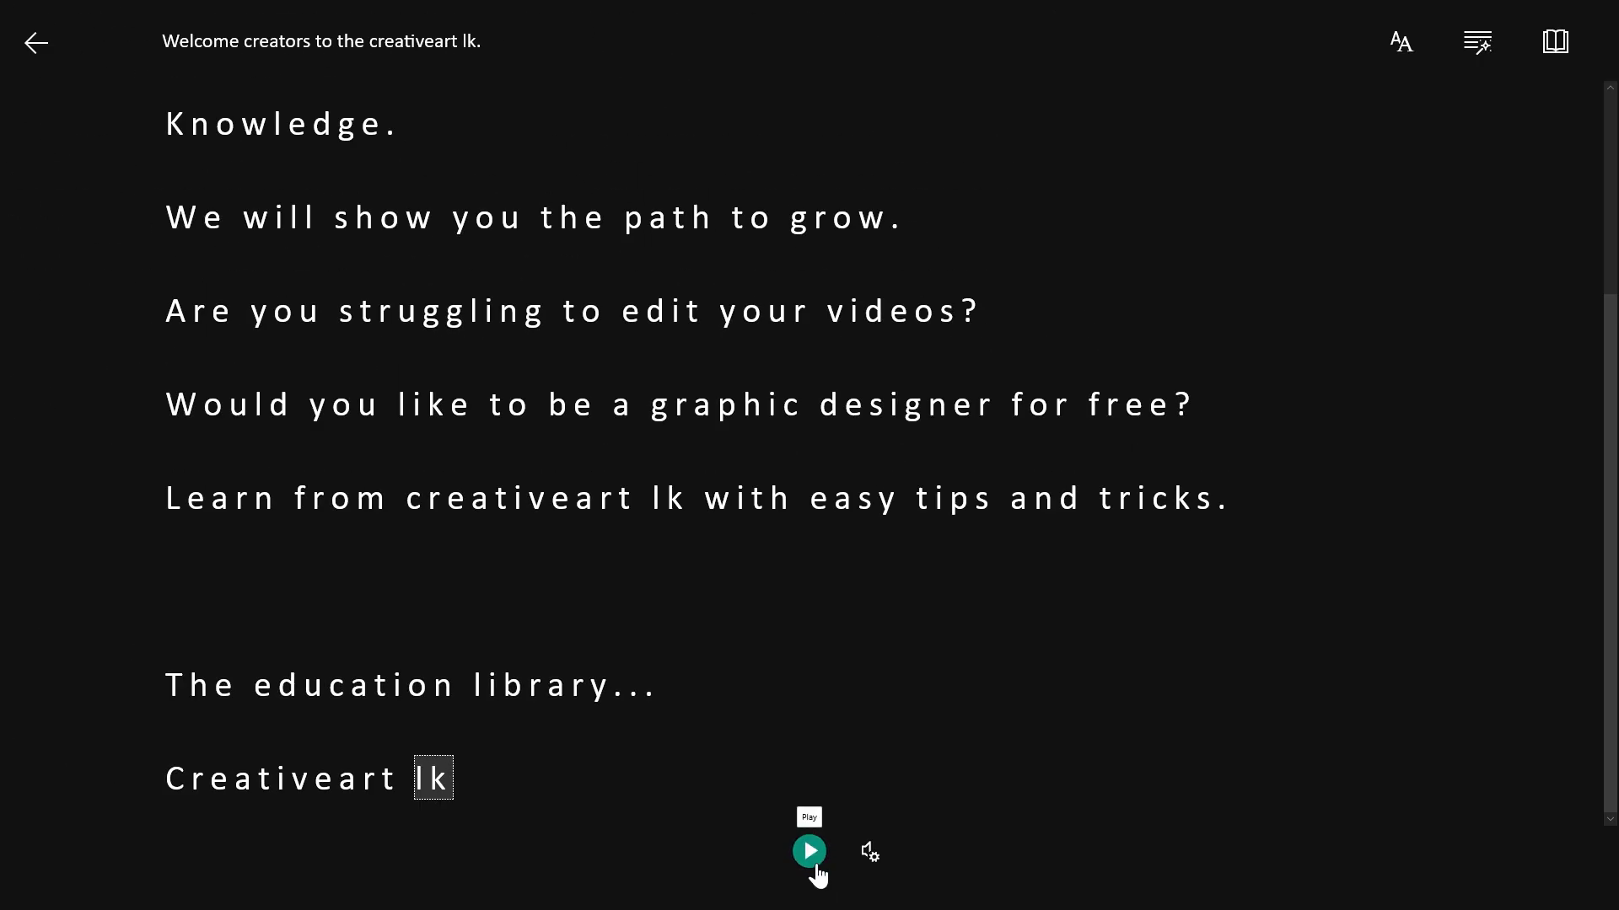
Step: Read the whole note aloud with the Male voice, then launch OBS Studio from Start
click(816, 868)
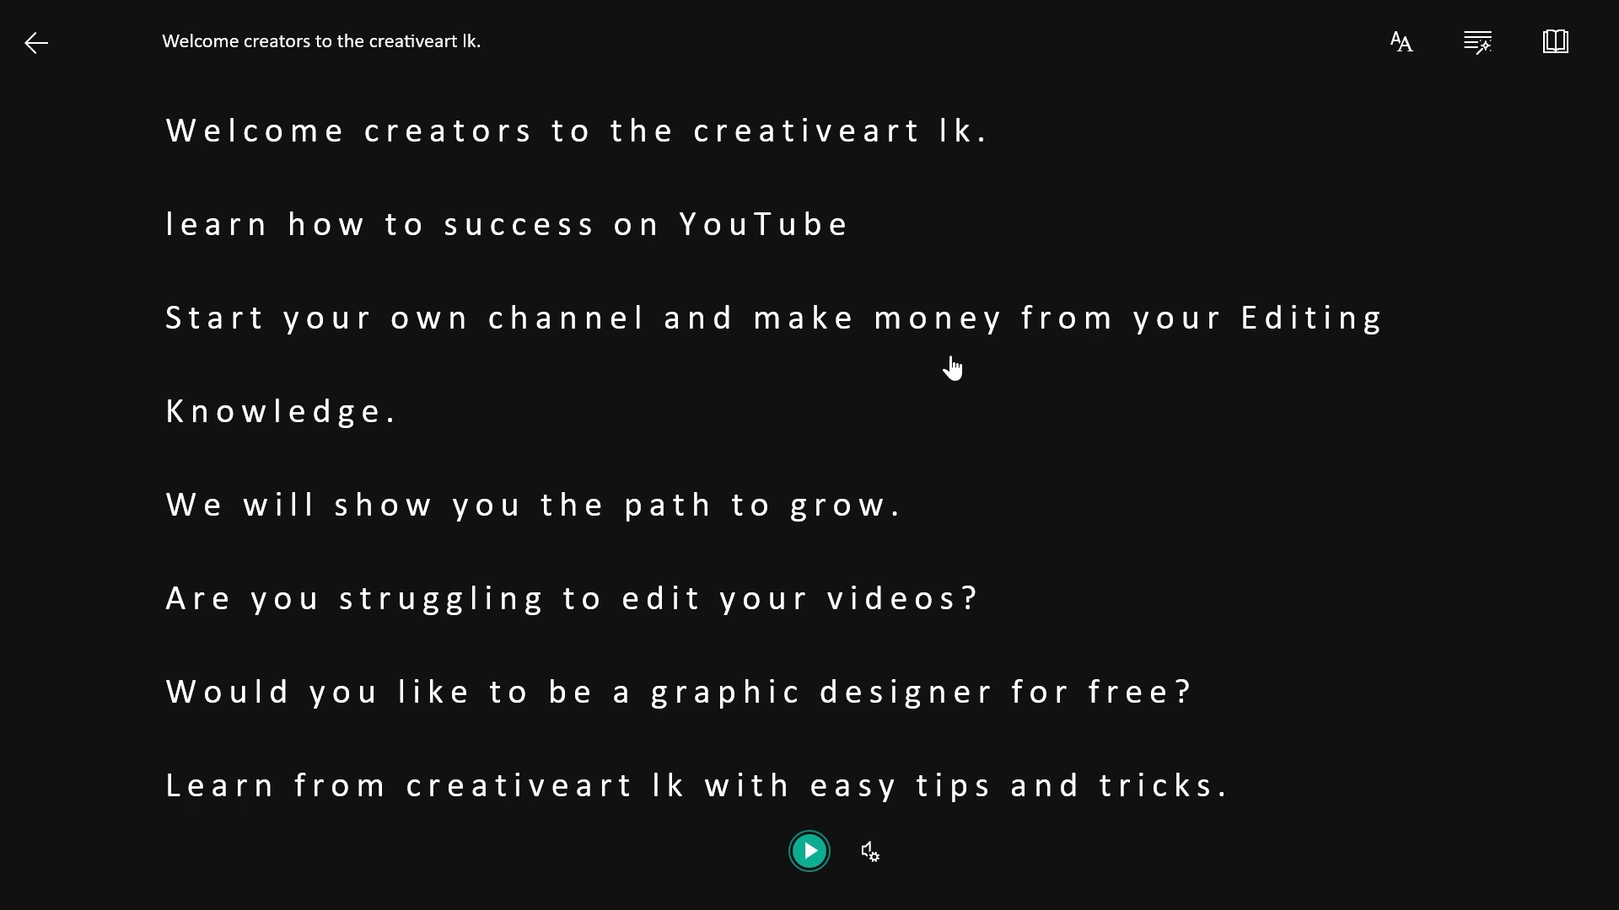
key(super)
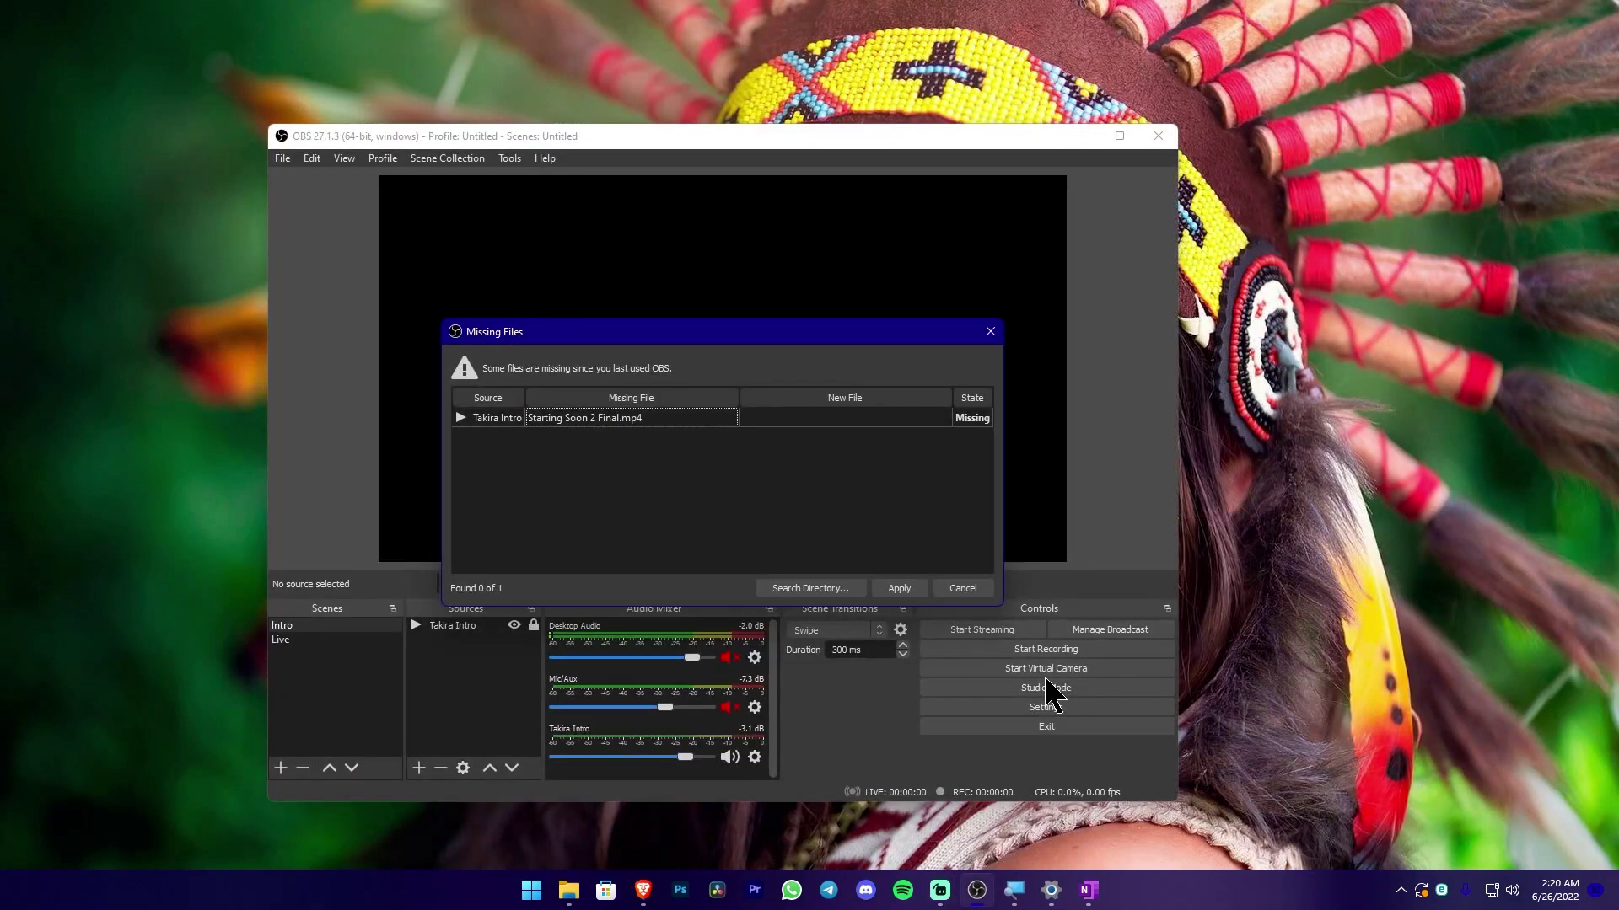
Step: Dismiss the Missing Files warning and check the Live and Intro scenes
click(990, 332)
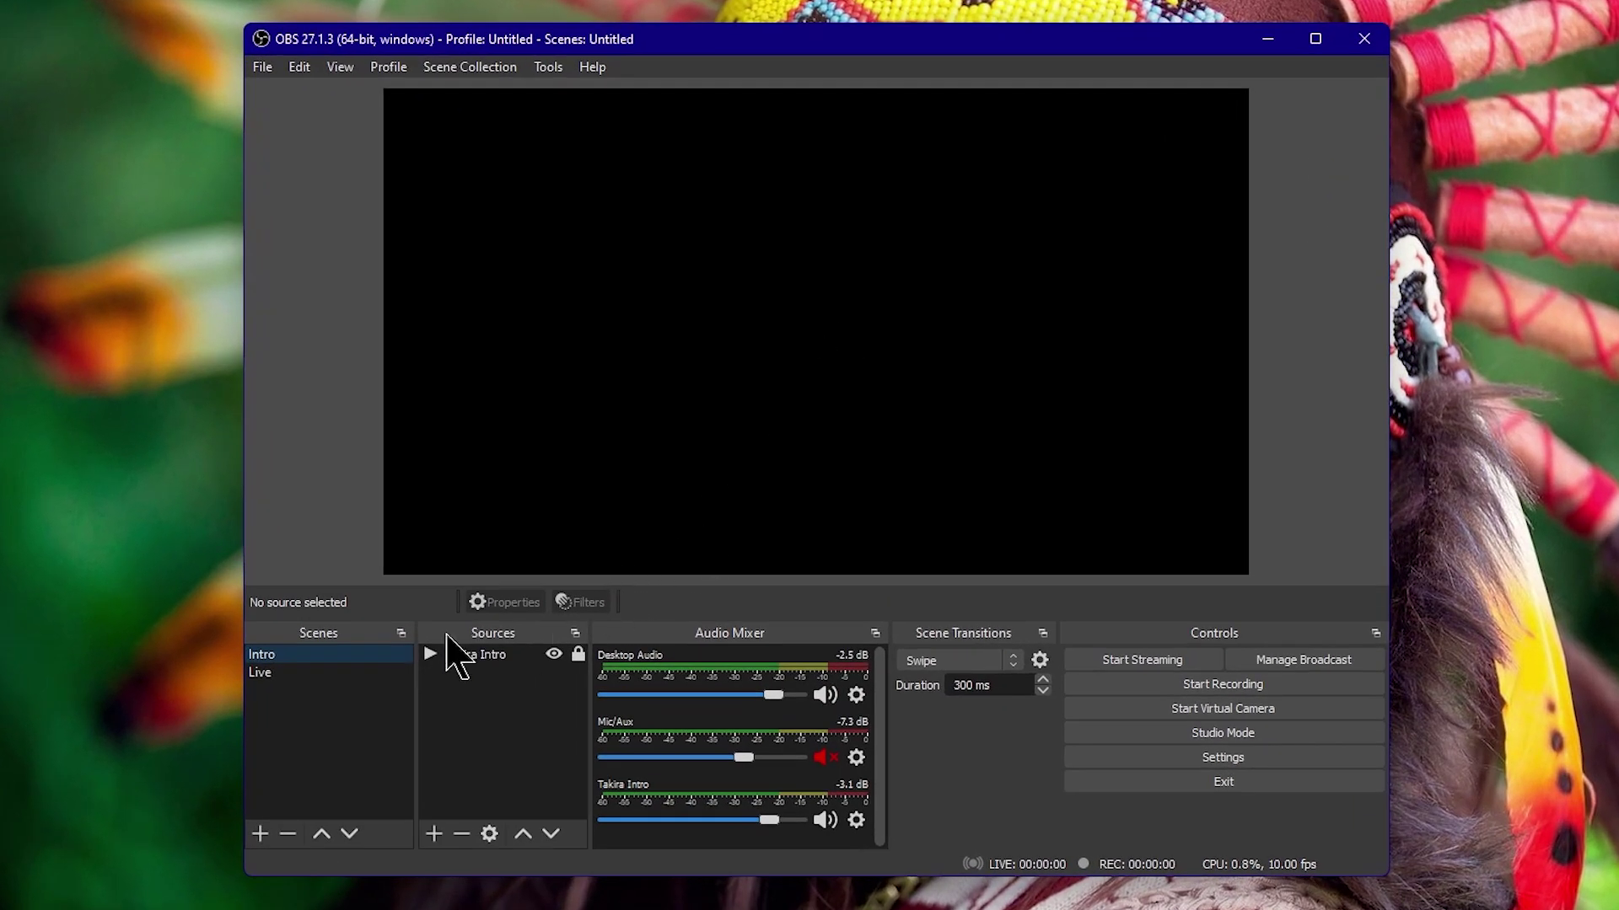
click(325, 673)
click(329, 656)
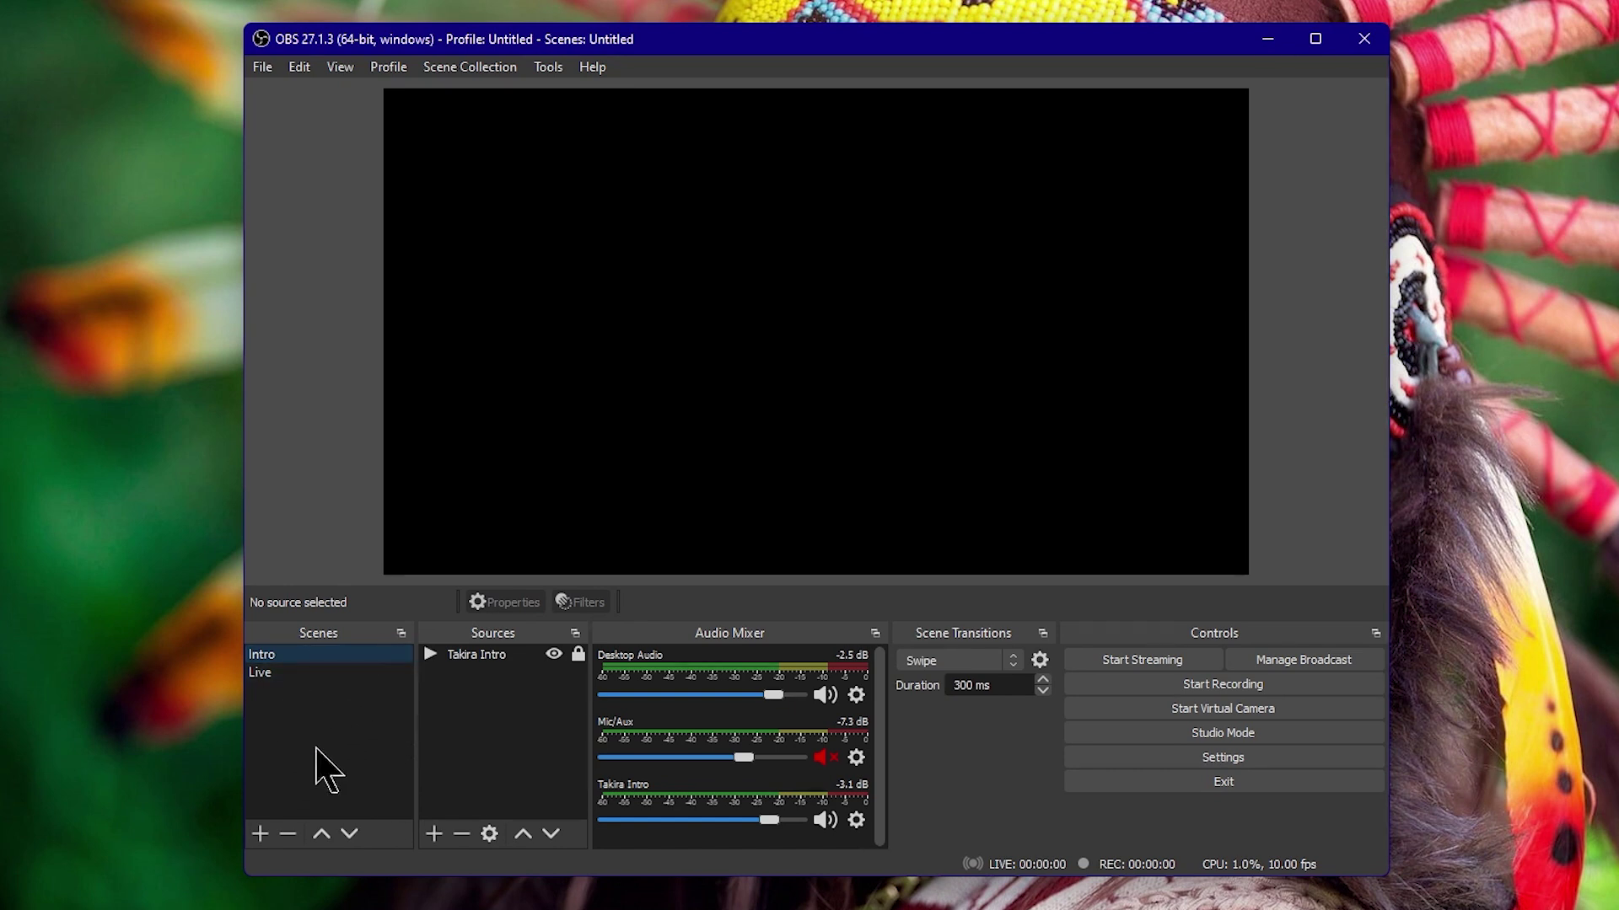
Step: Add a new empty scene named 'Au Voice'
click(260, 834)
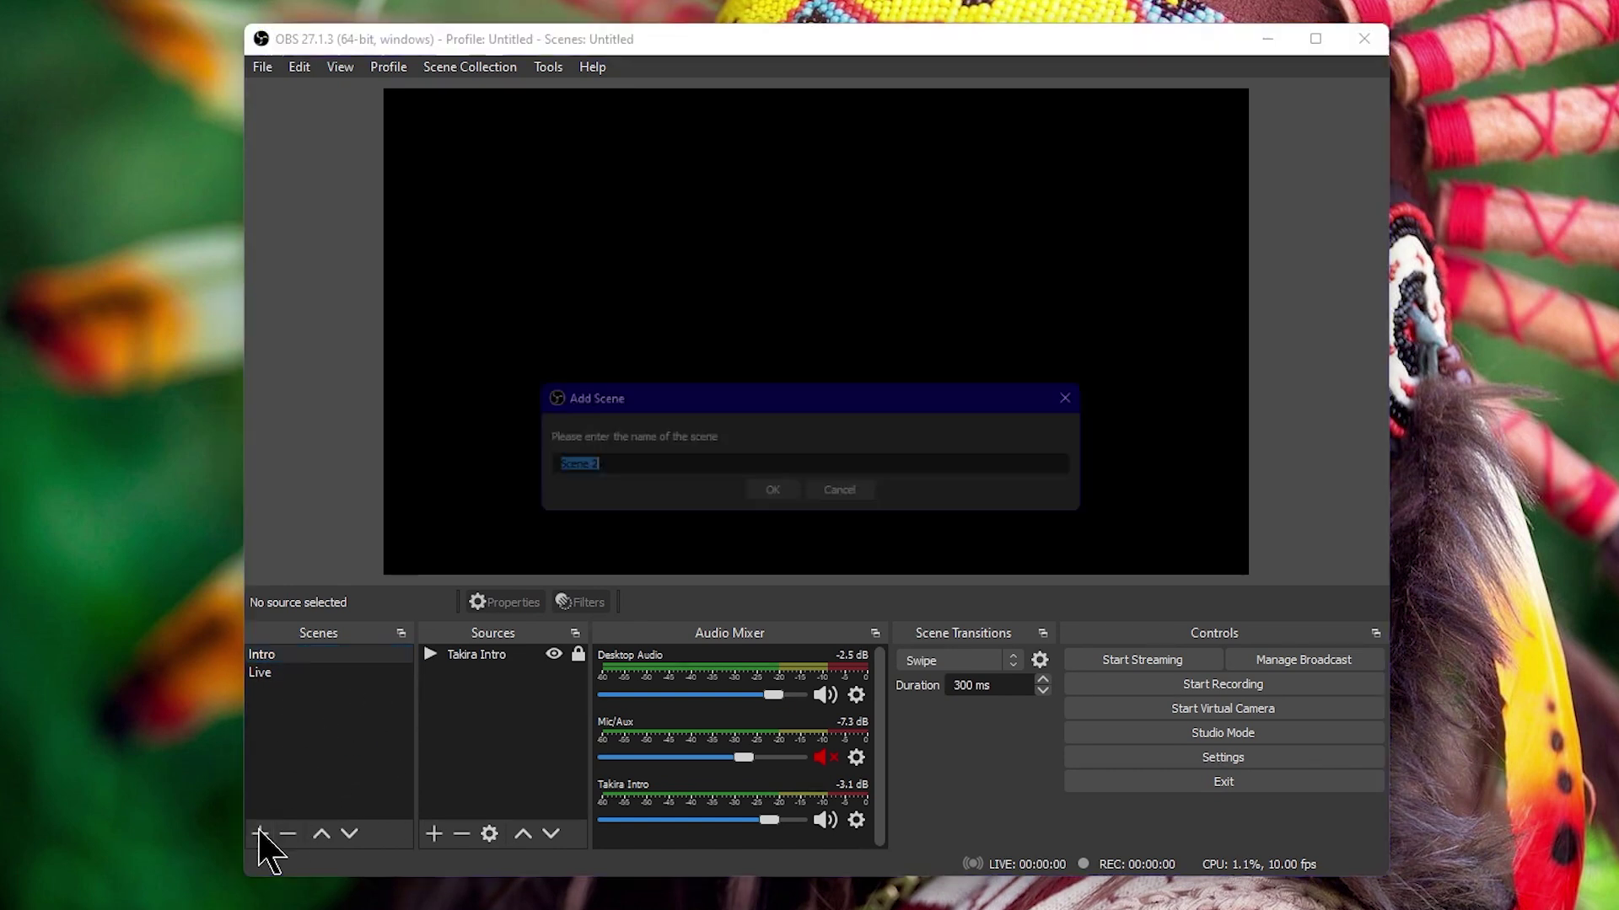
click(679, 470)
key(ctrl+a)
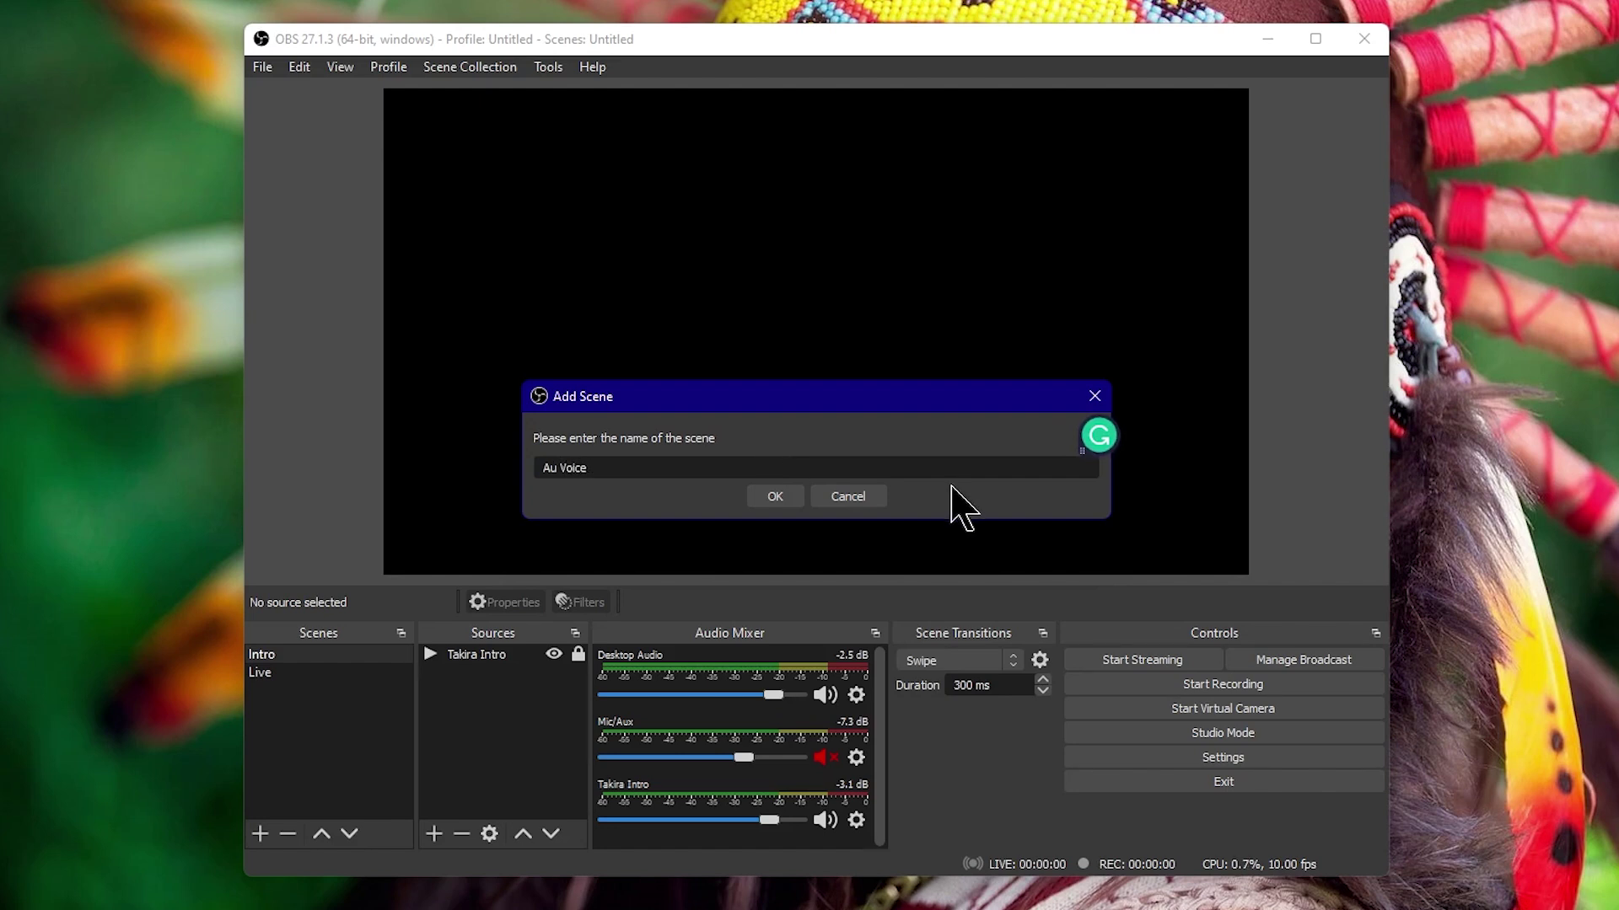
click(776, 497)
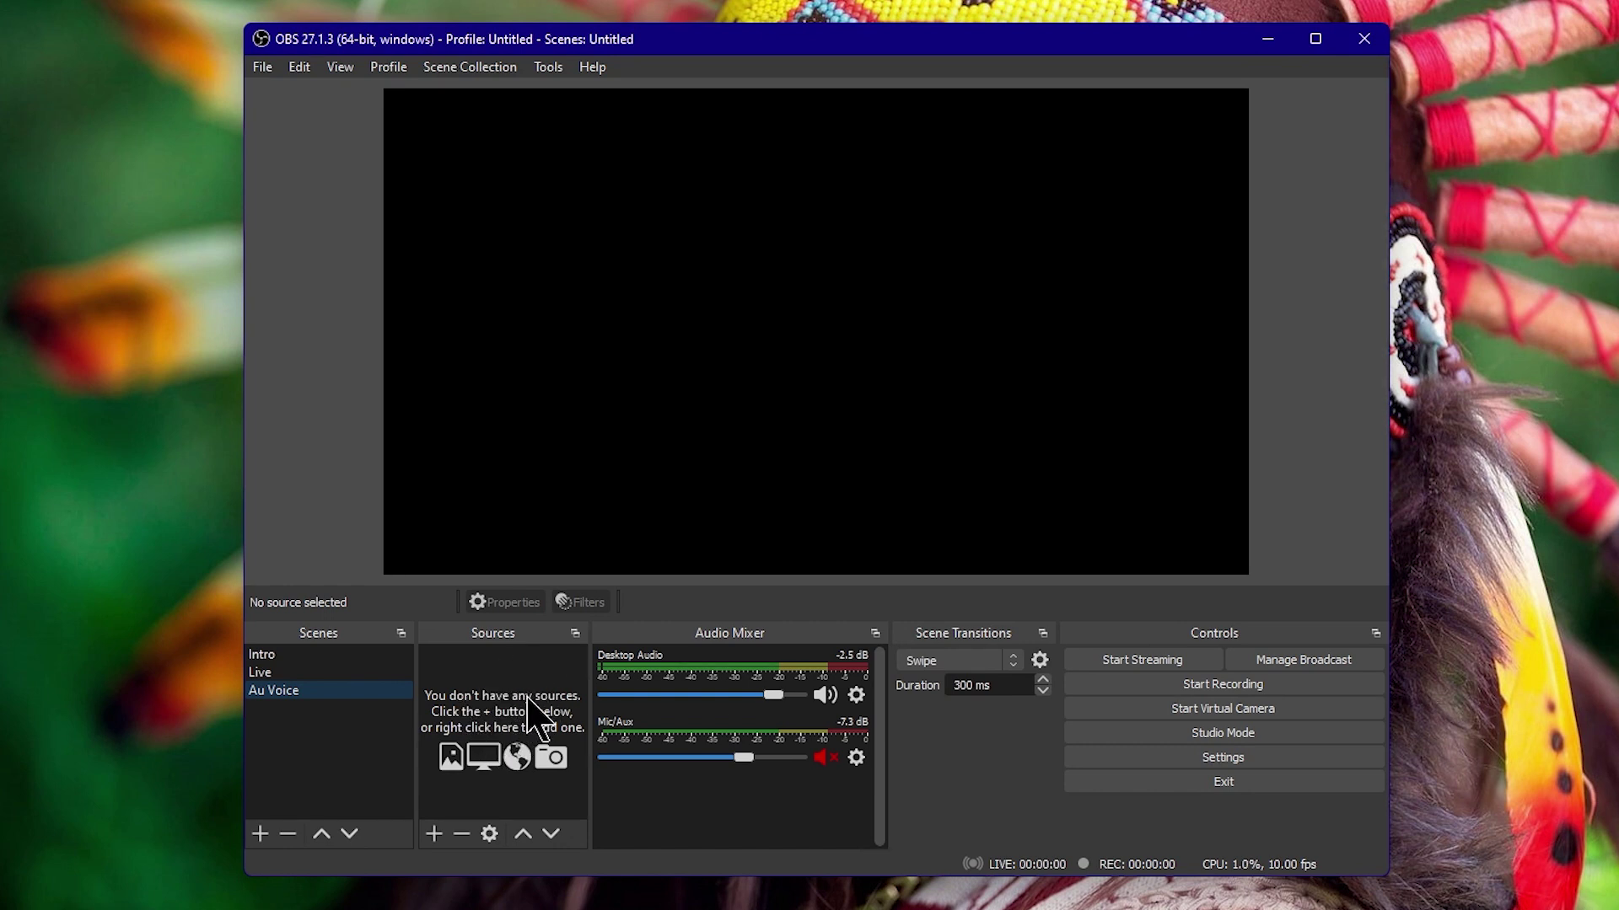
Step: Add a Display Capture source named 'Rec' to the Au Voice scene
click(434, 837)
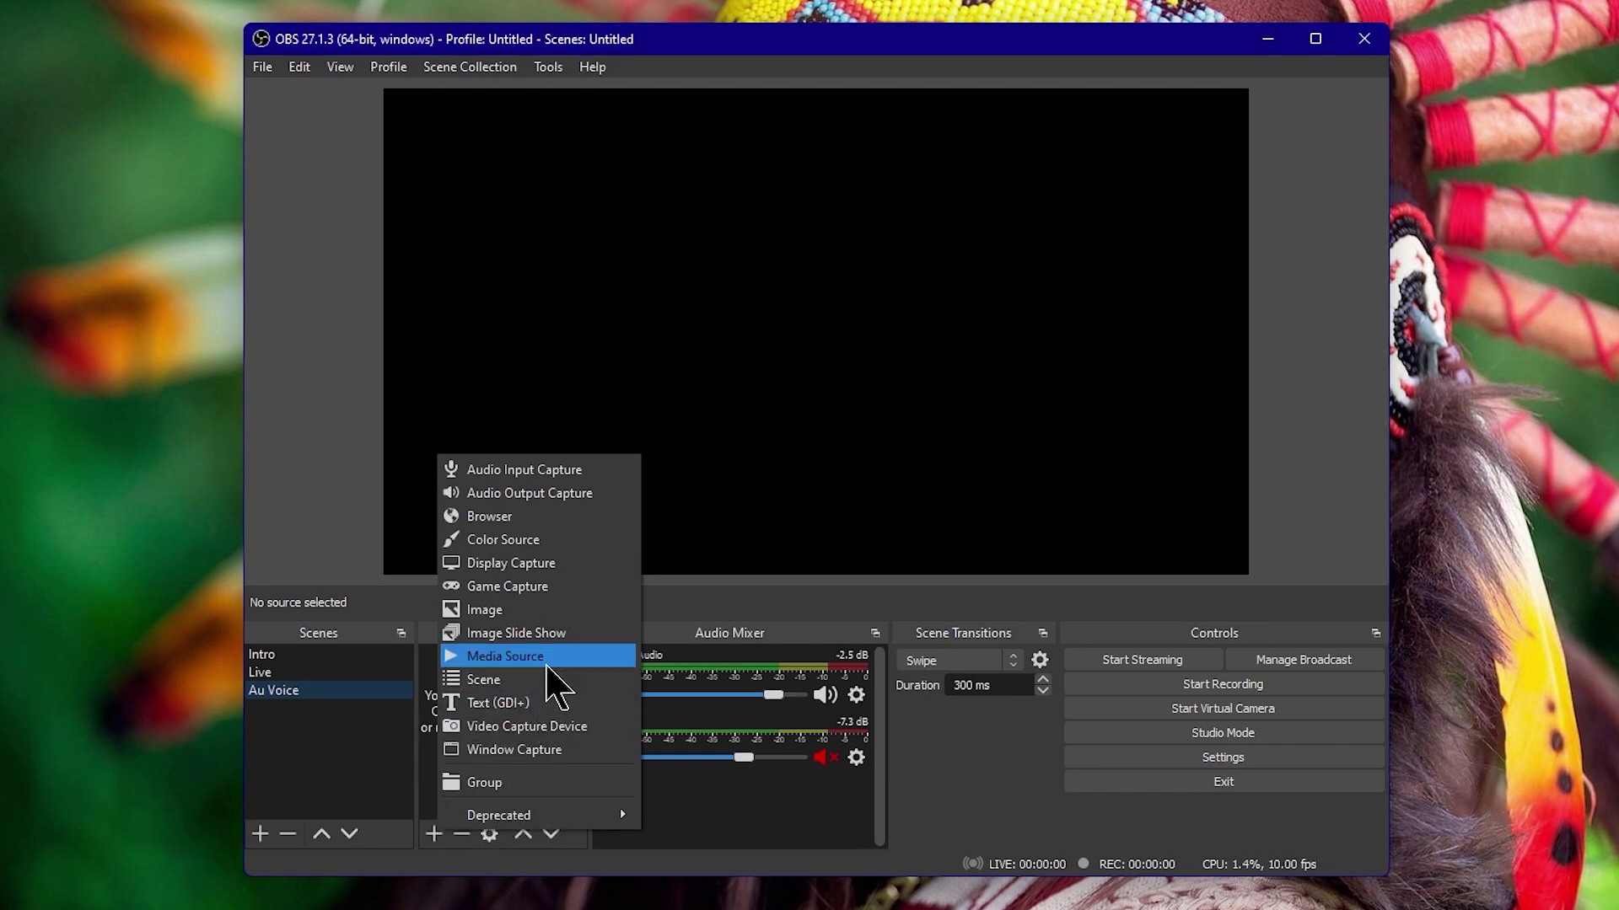
click(584, 567)
click(788, 348)
triple_click(762, 346)
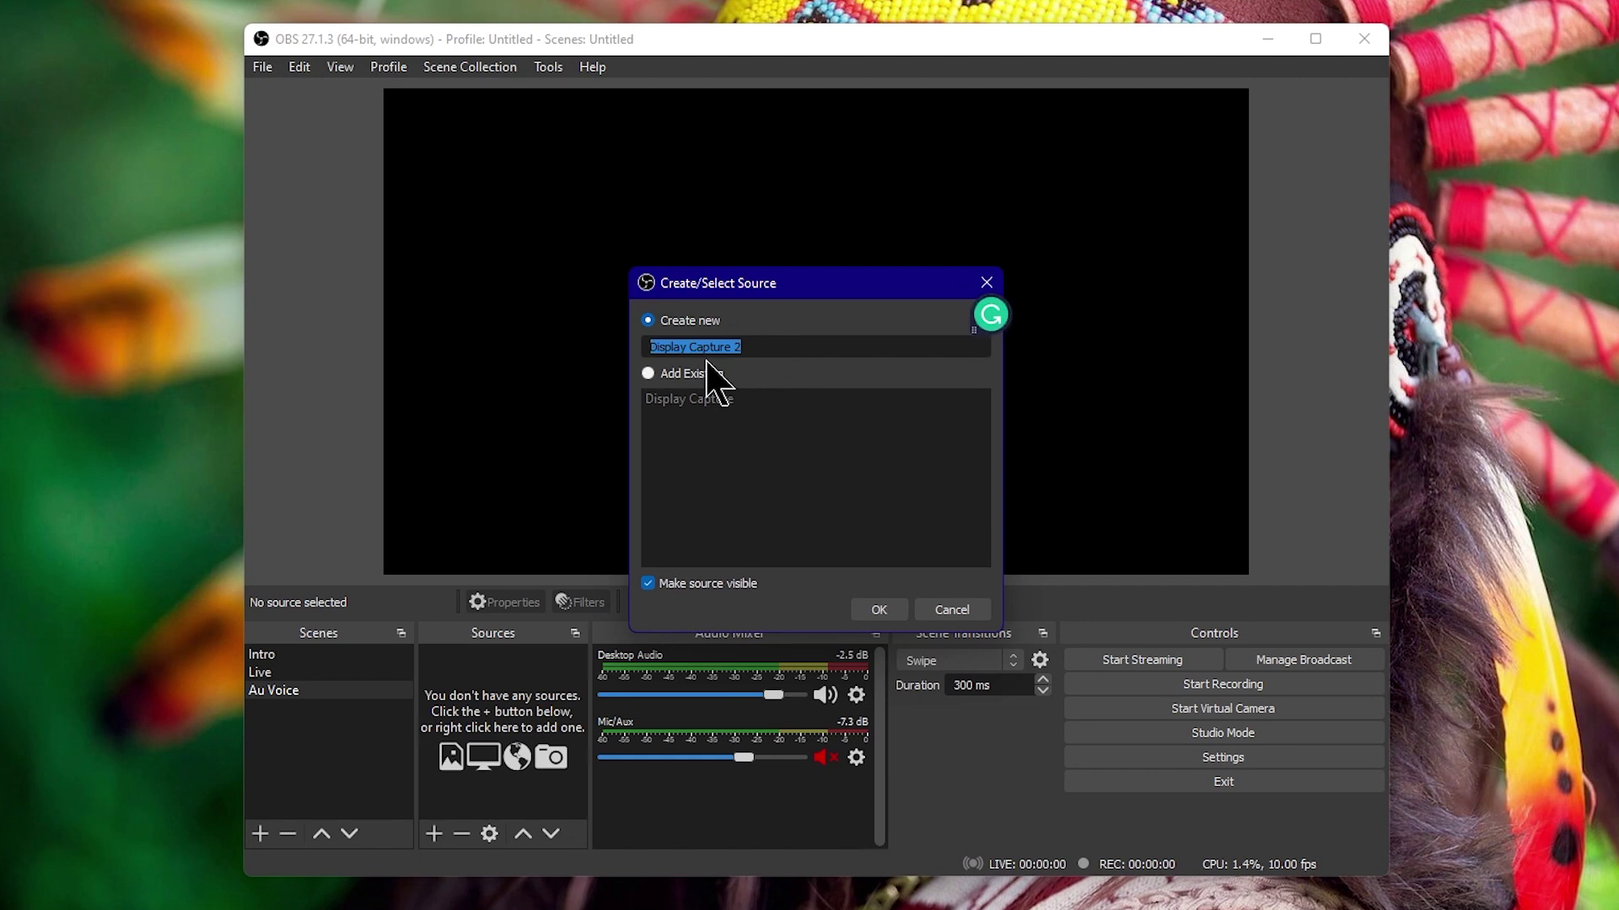
text(Rec)
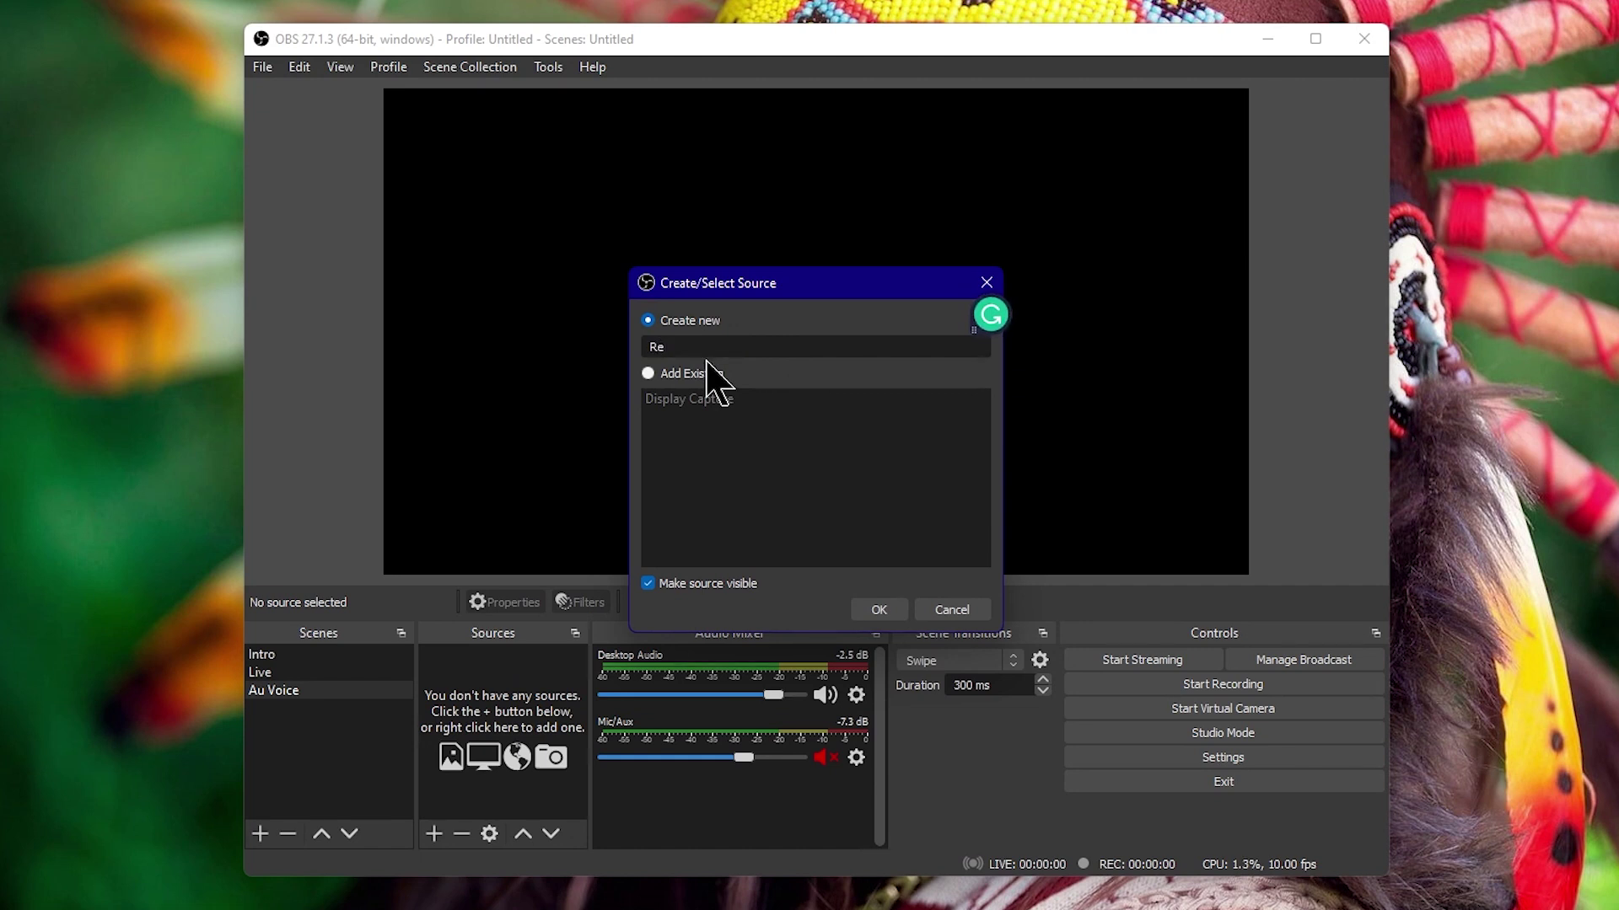
click(874, 610)
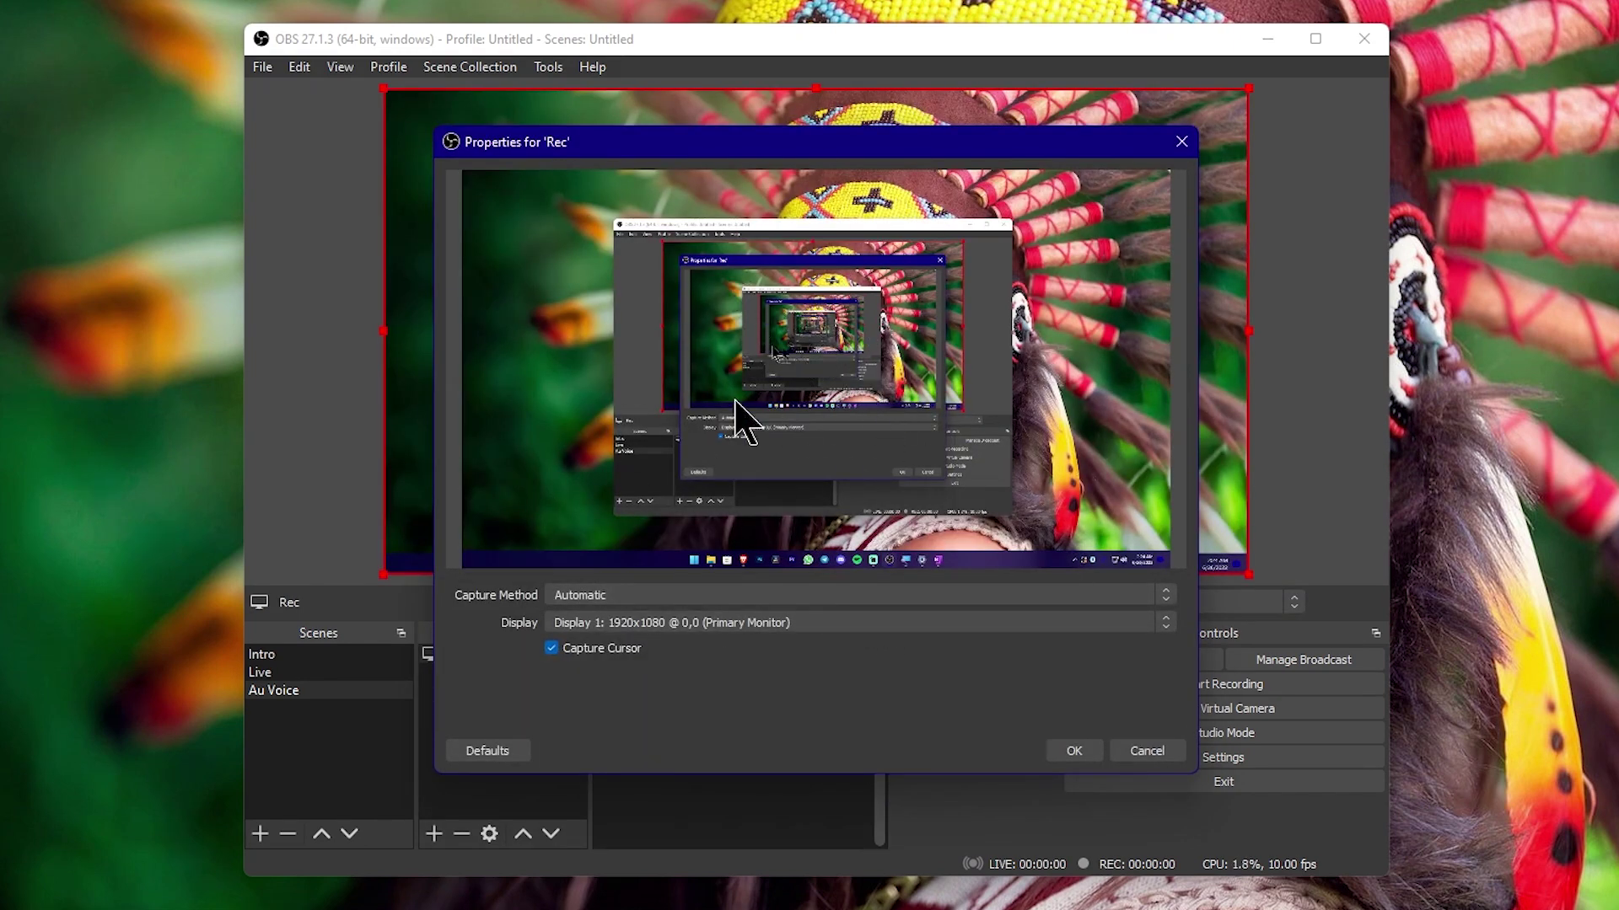
Step: Set Rec to capture Display 1 (Primary Monitor) and confirm its properties
click(795, 621)
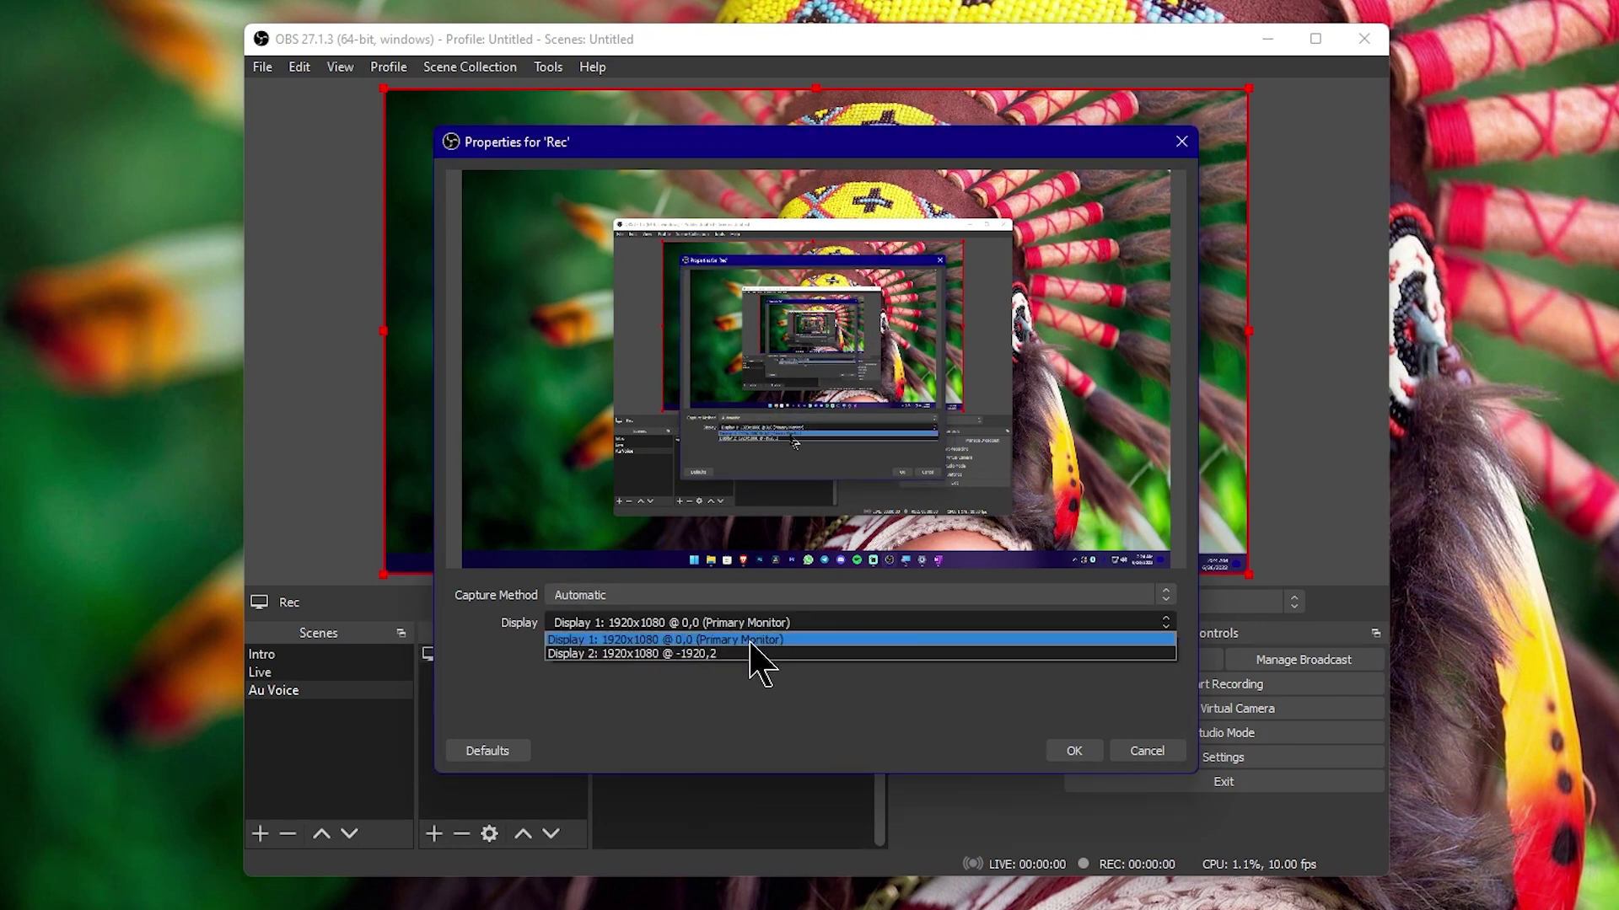
click(792, 641)
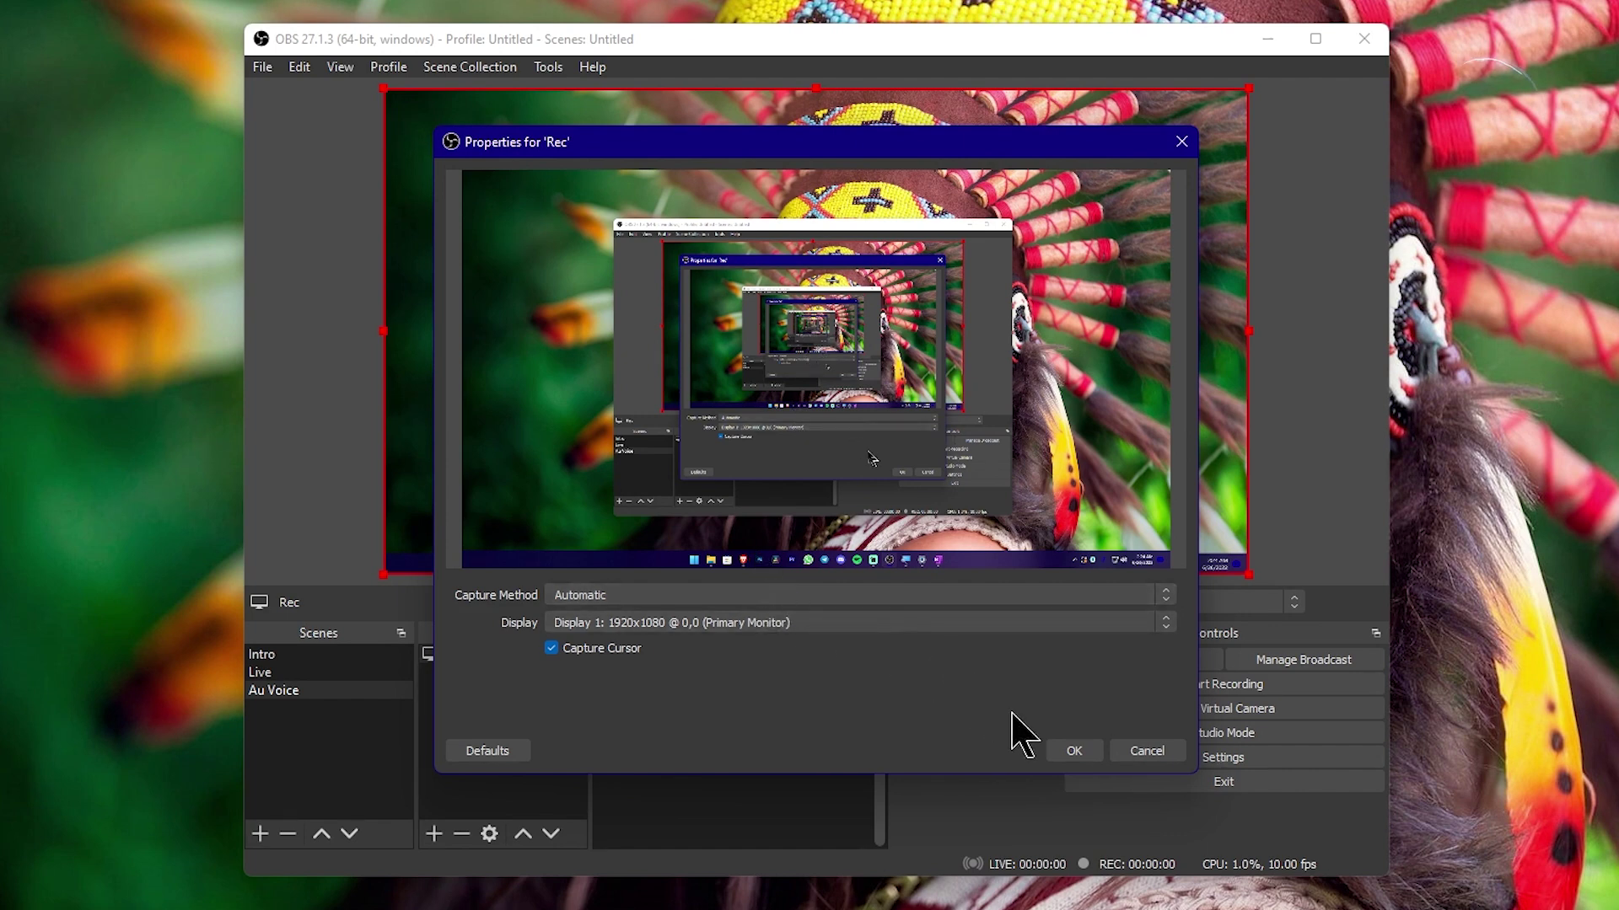
click(1072, 748)
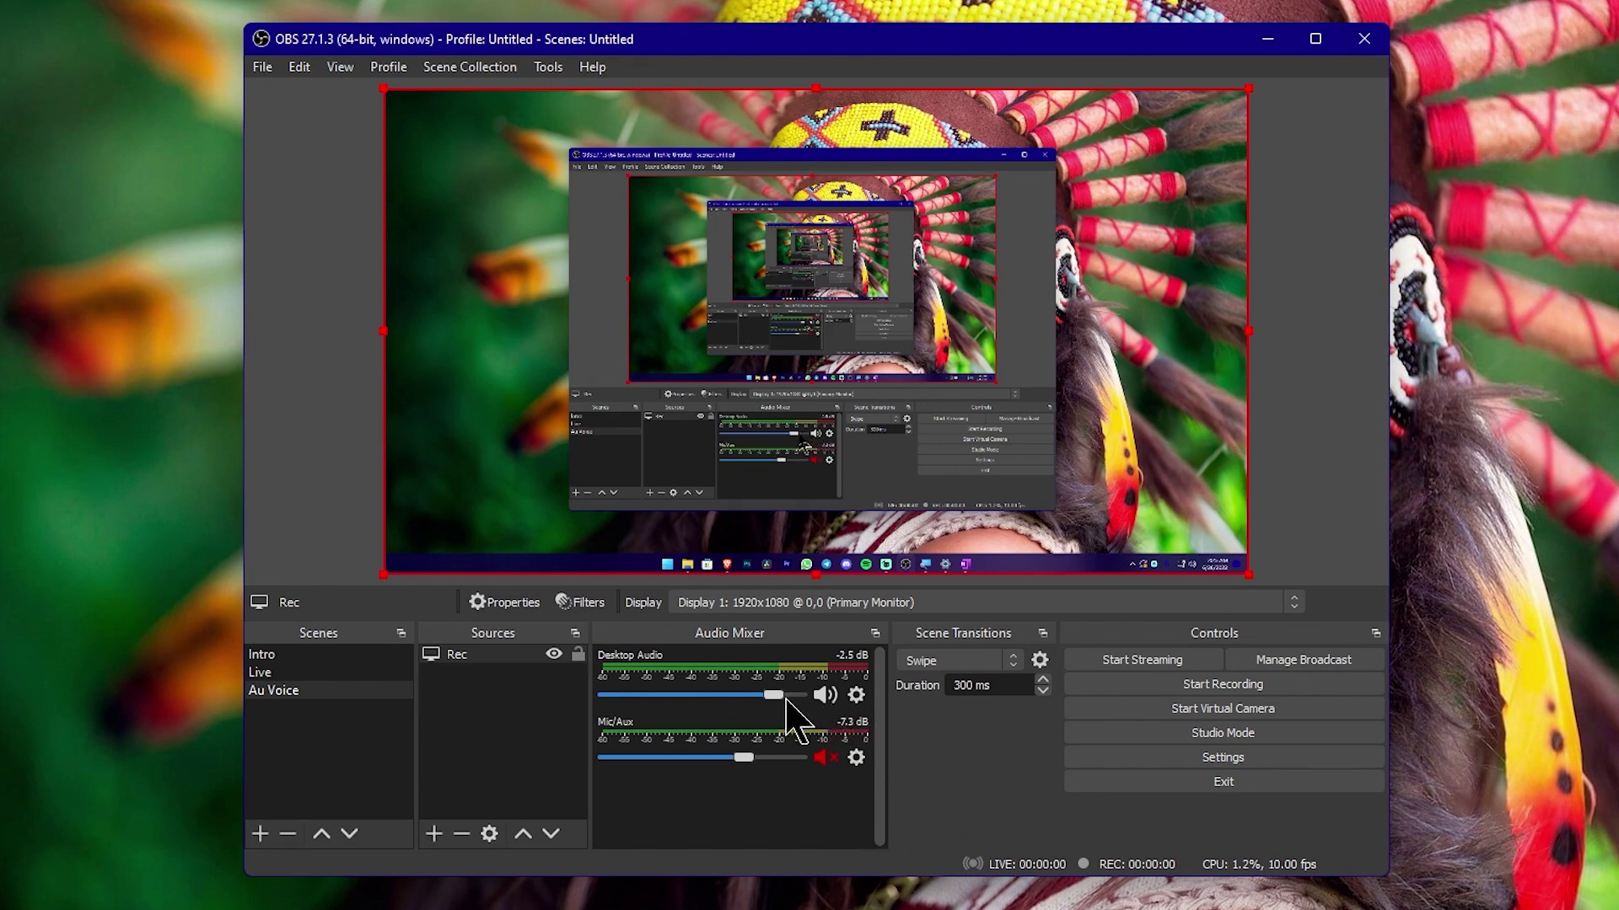
Step: Unmute Desktop Audio and set its volume to about -2.7 dB
drag(781, 700, 630, 713)
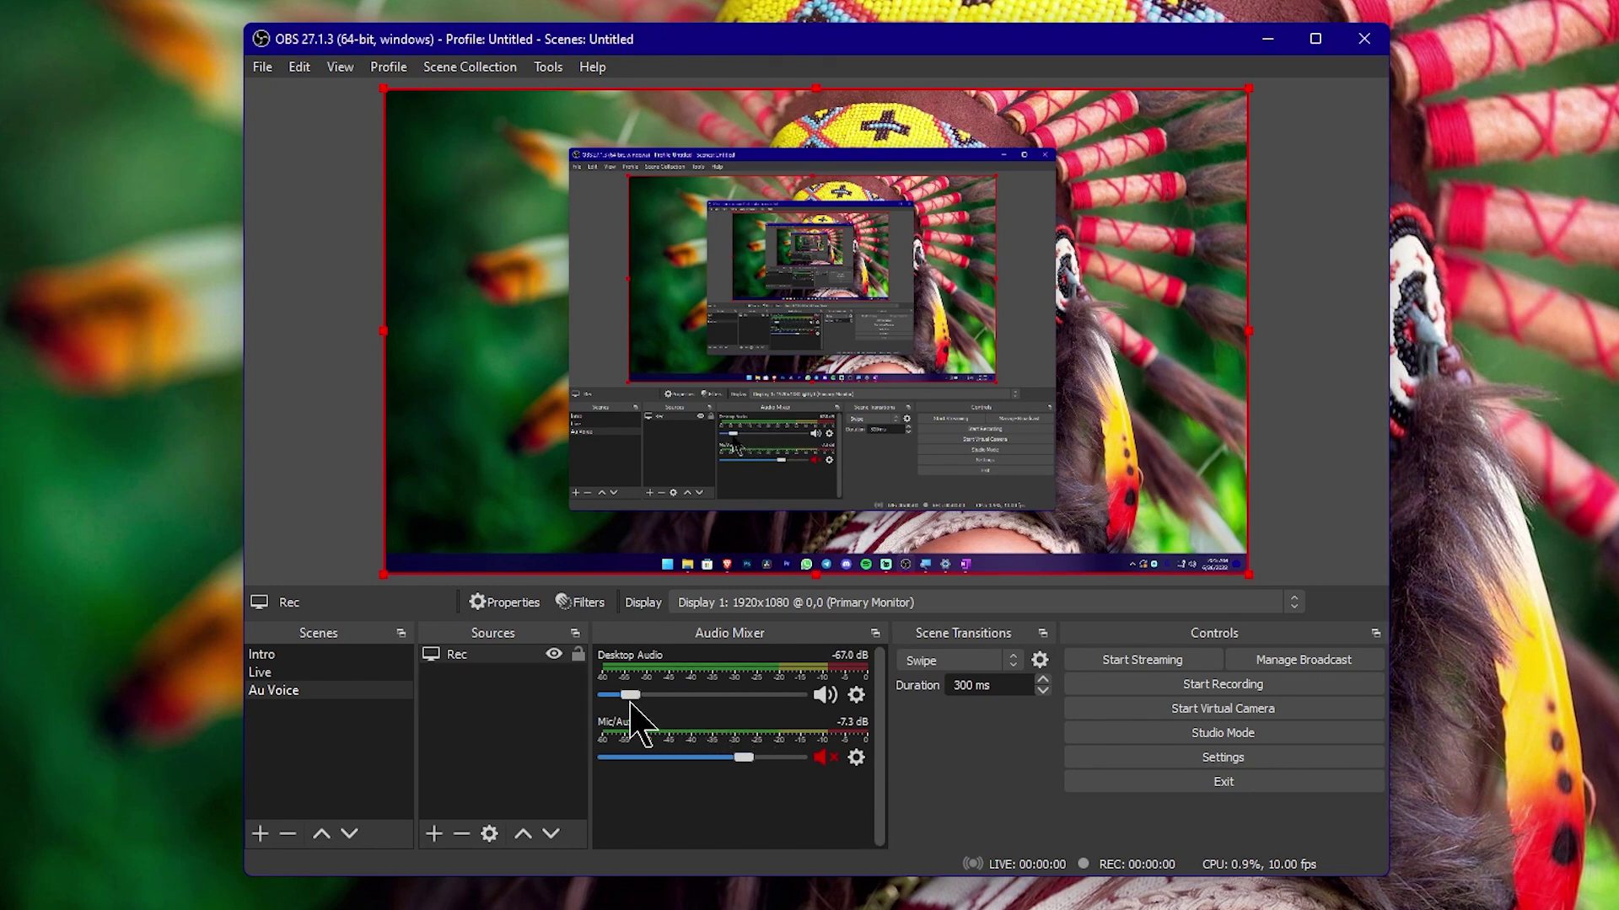
drag(630, 698, 756, 695)
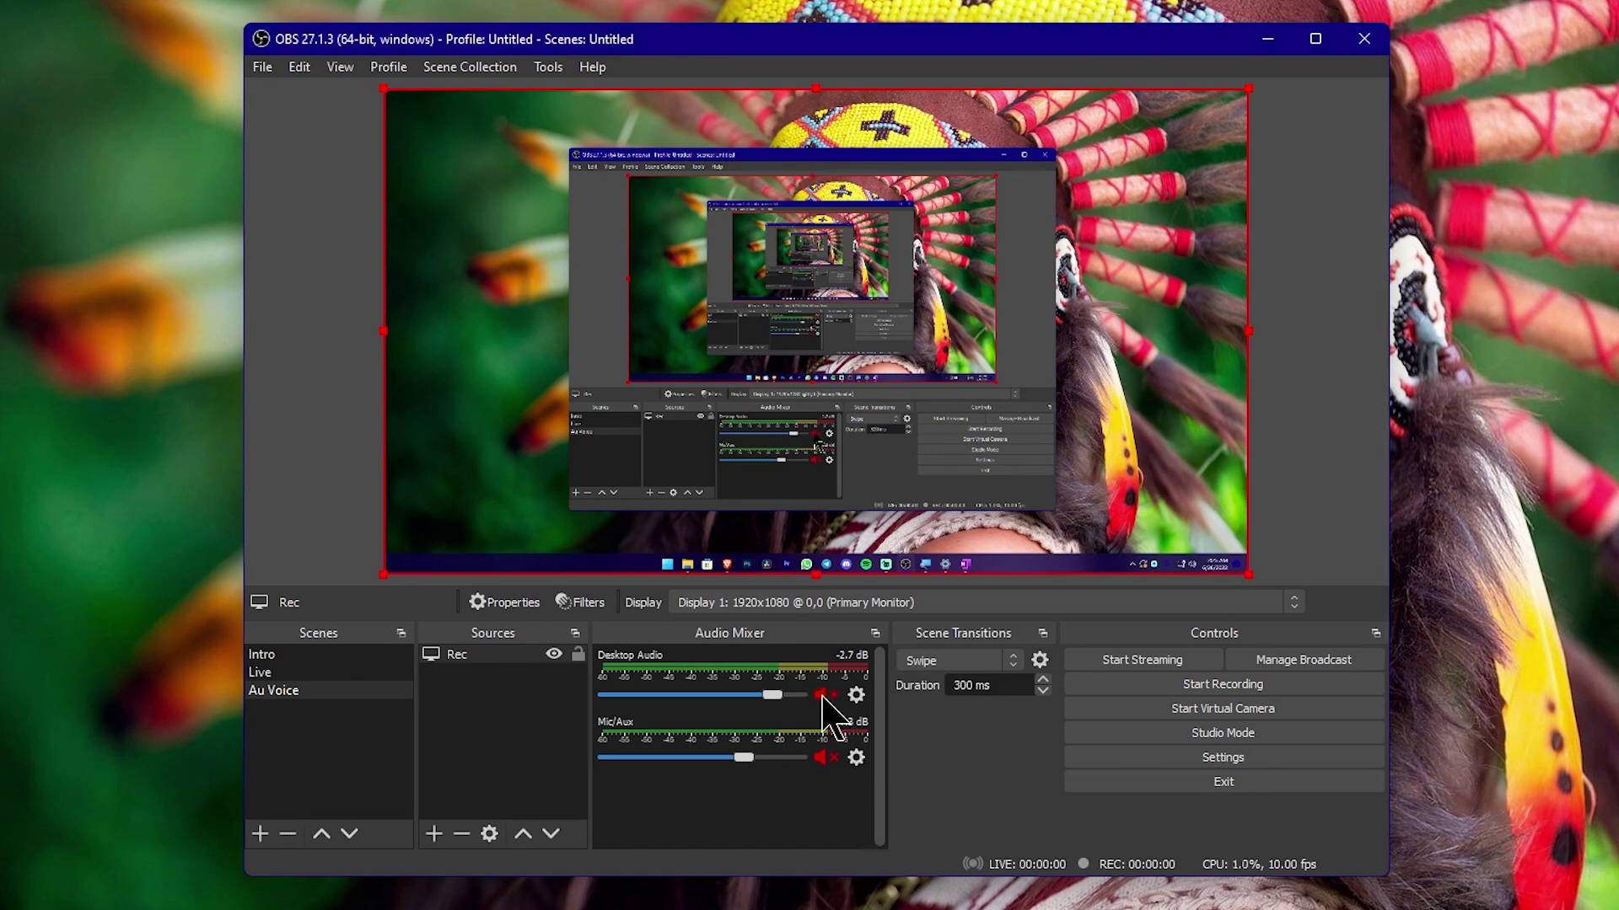
click(822, 695)
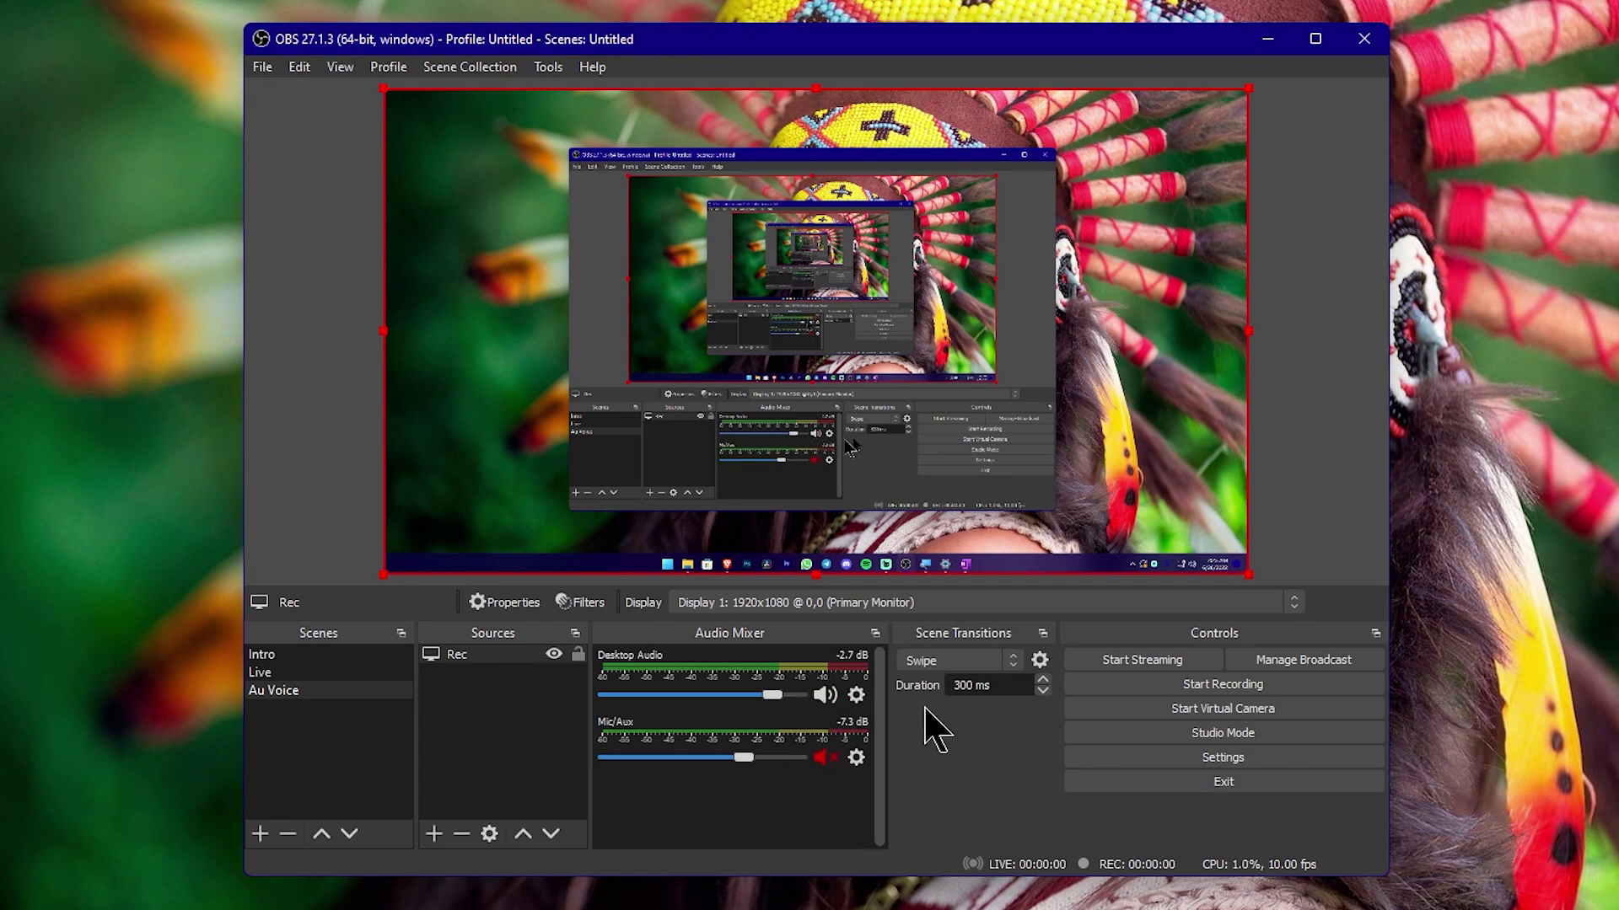
click(1267, 759)
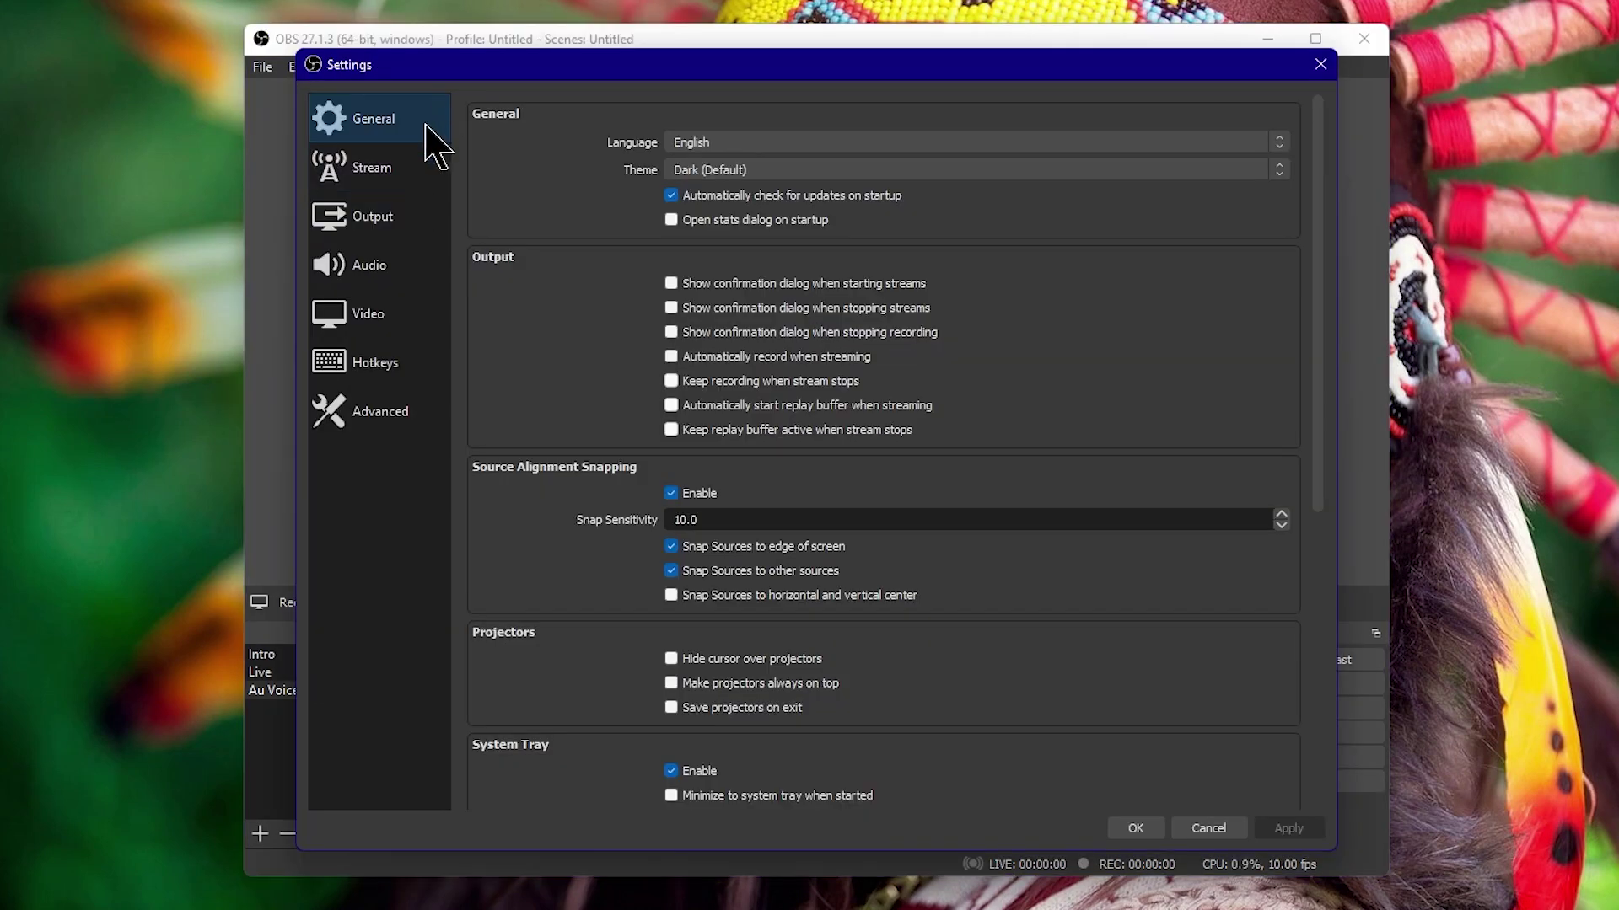
Step: Set the Output mode to Simple in OBS Settings
click(412, 216)
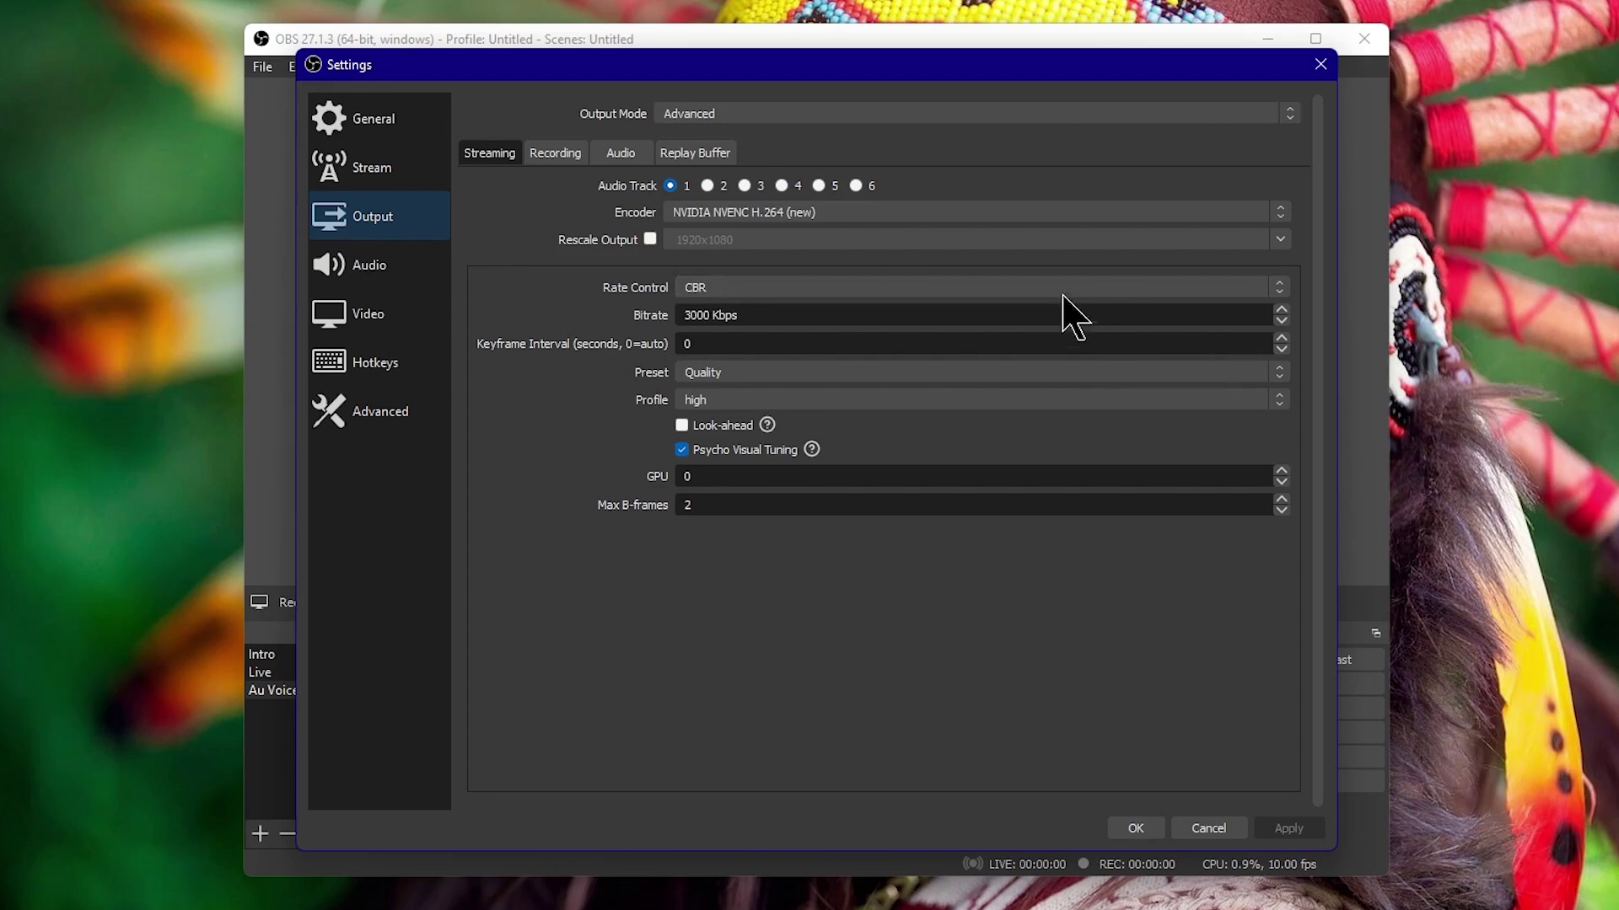
click(756, 135)
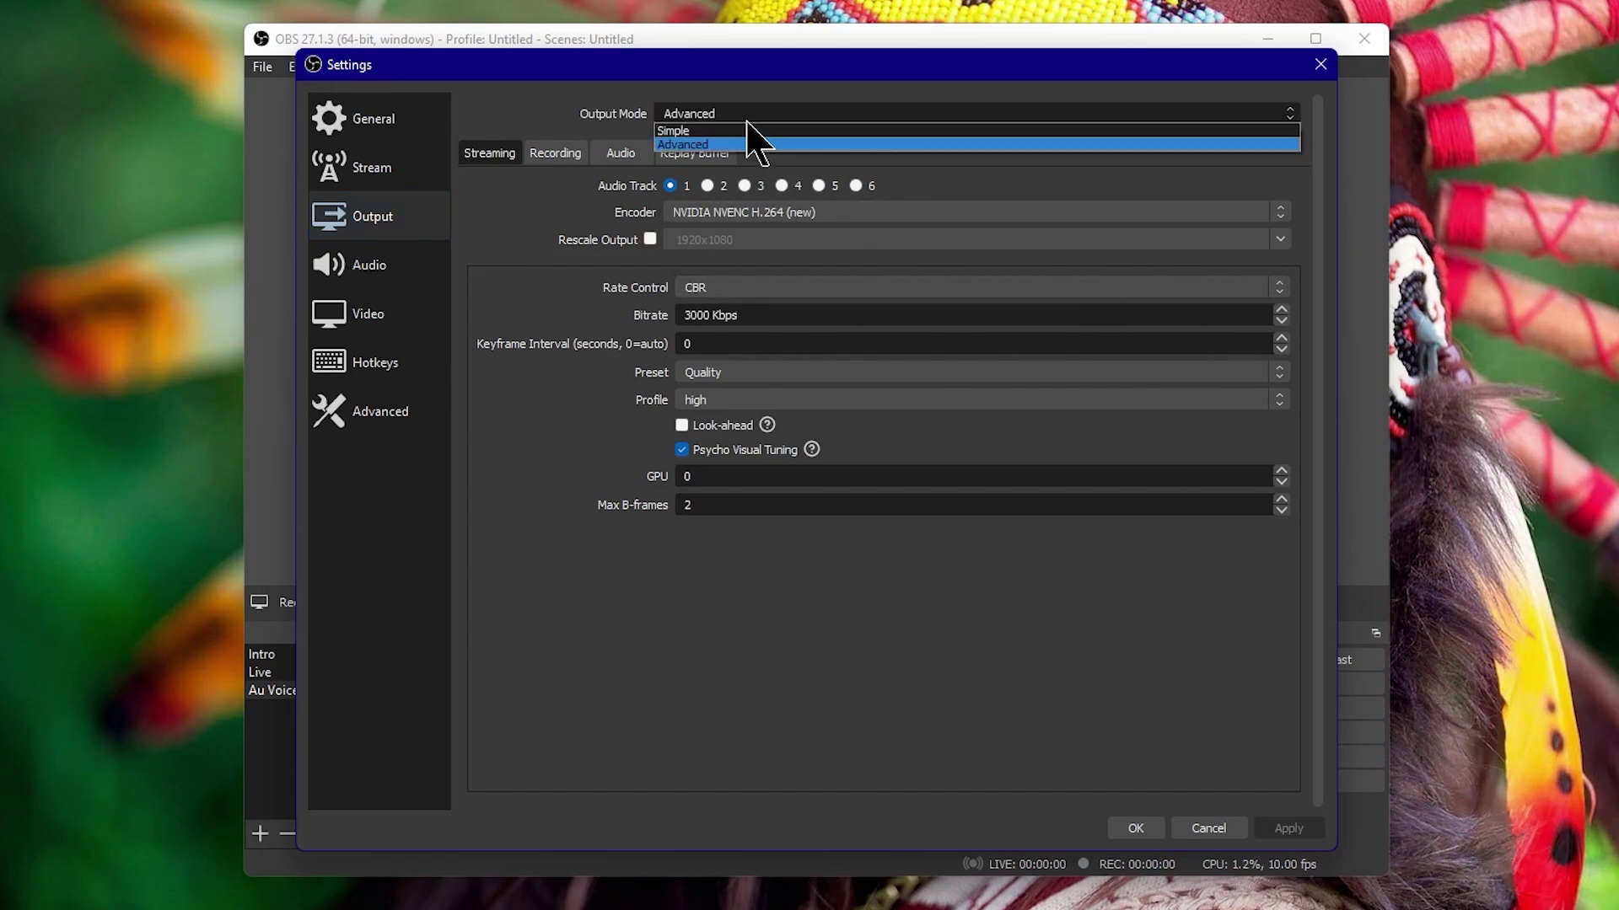
click(738, 131)
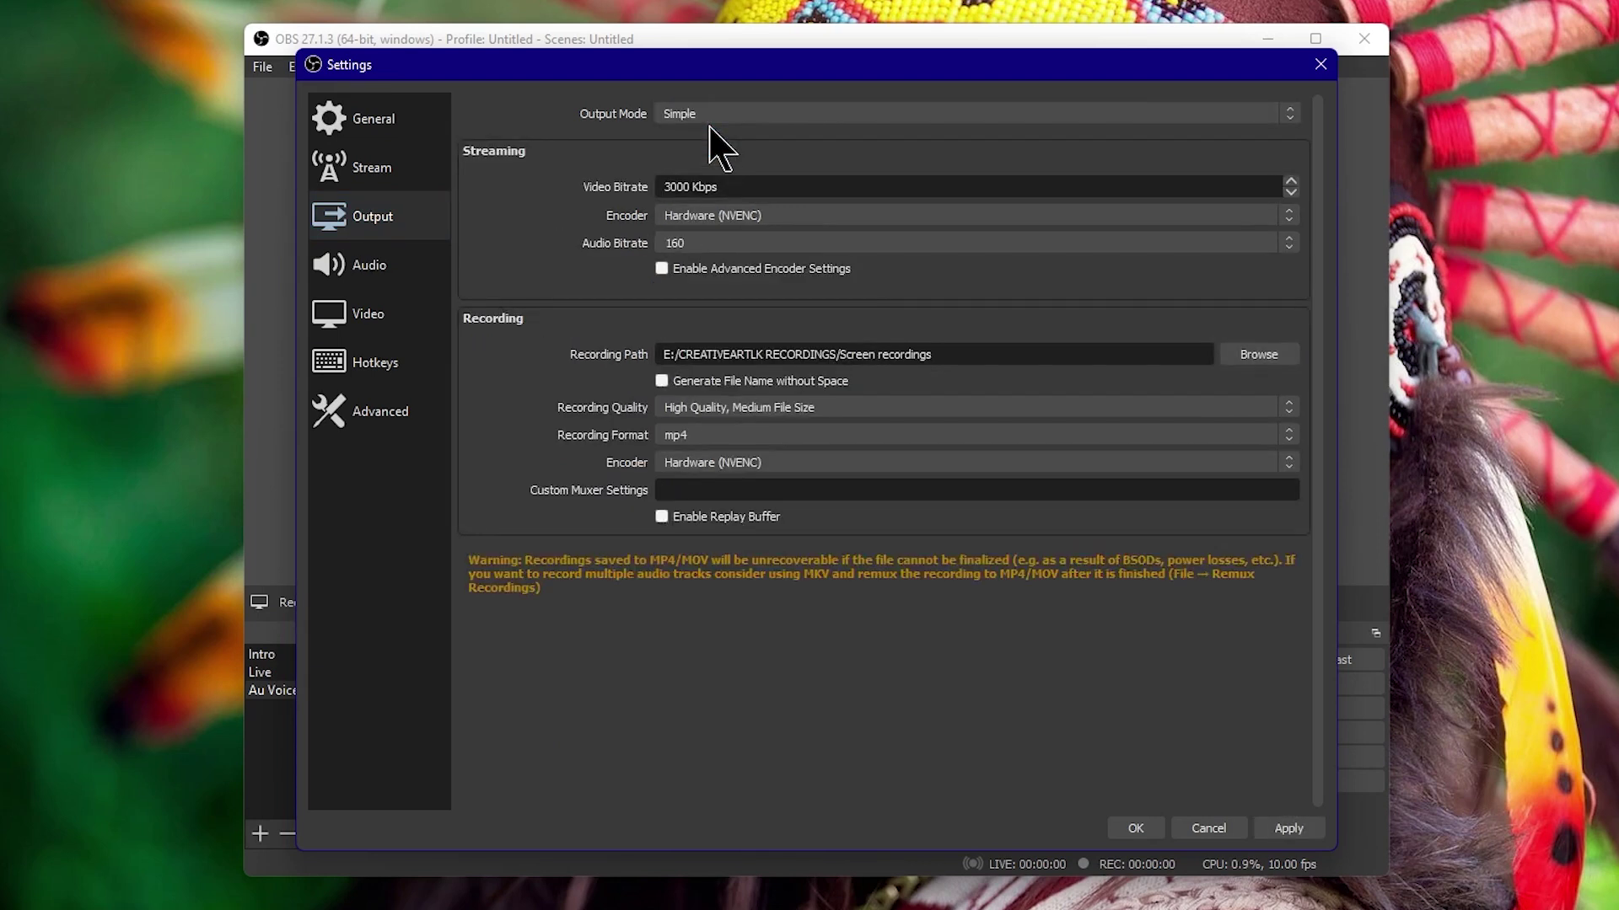
click(751, 110)
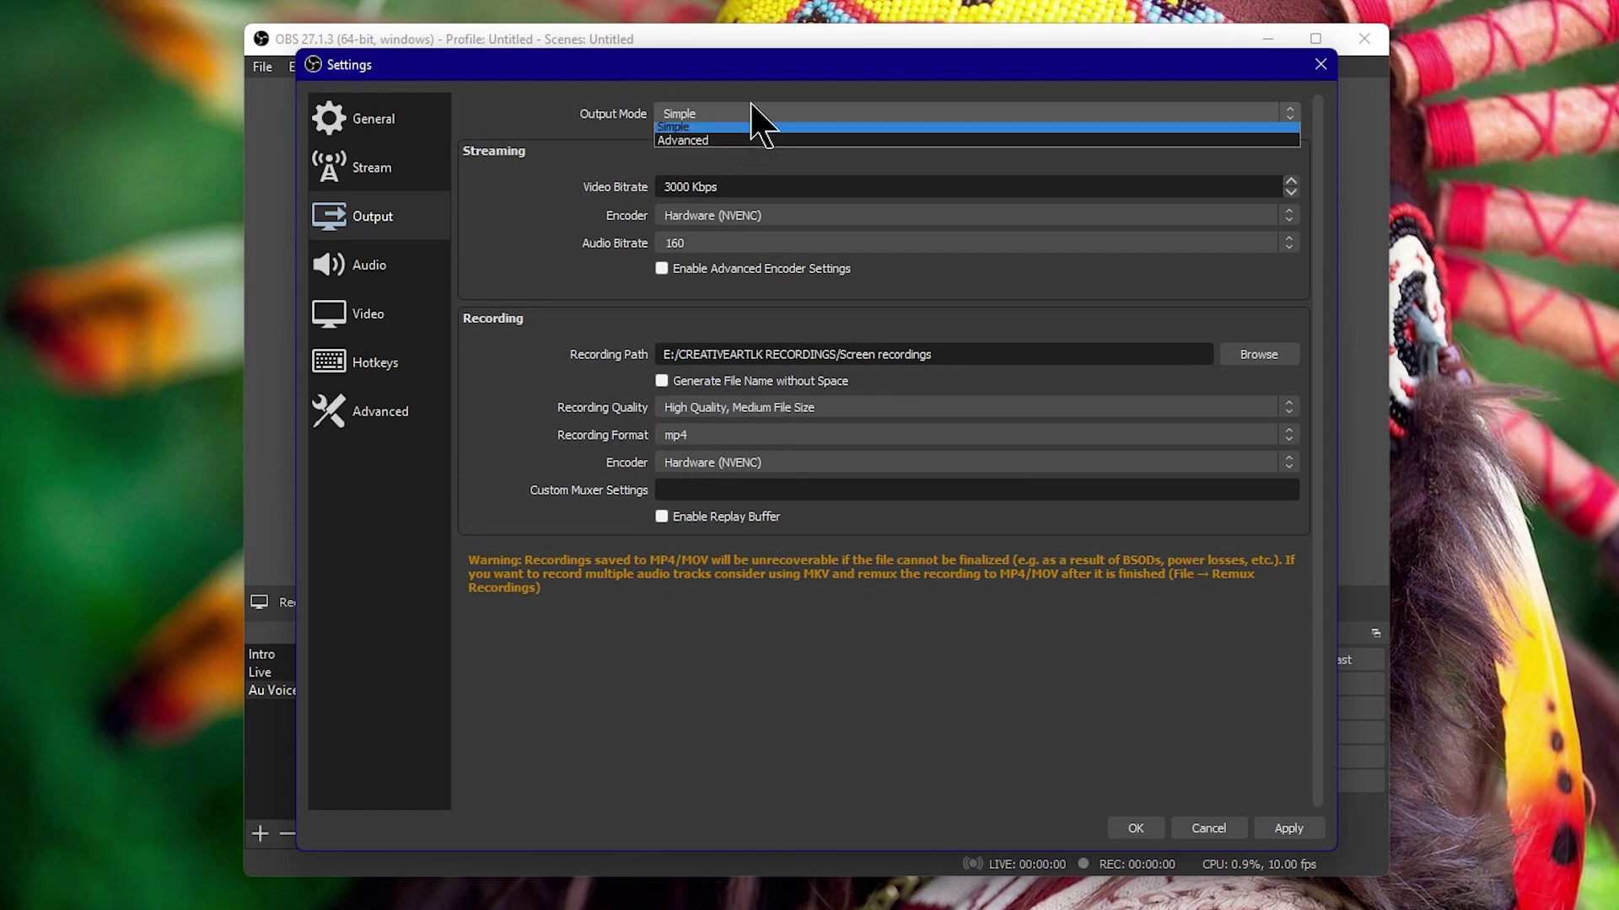
click(713, 128)
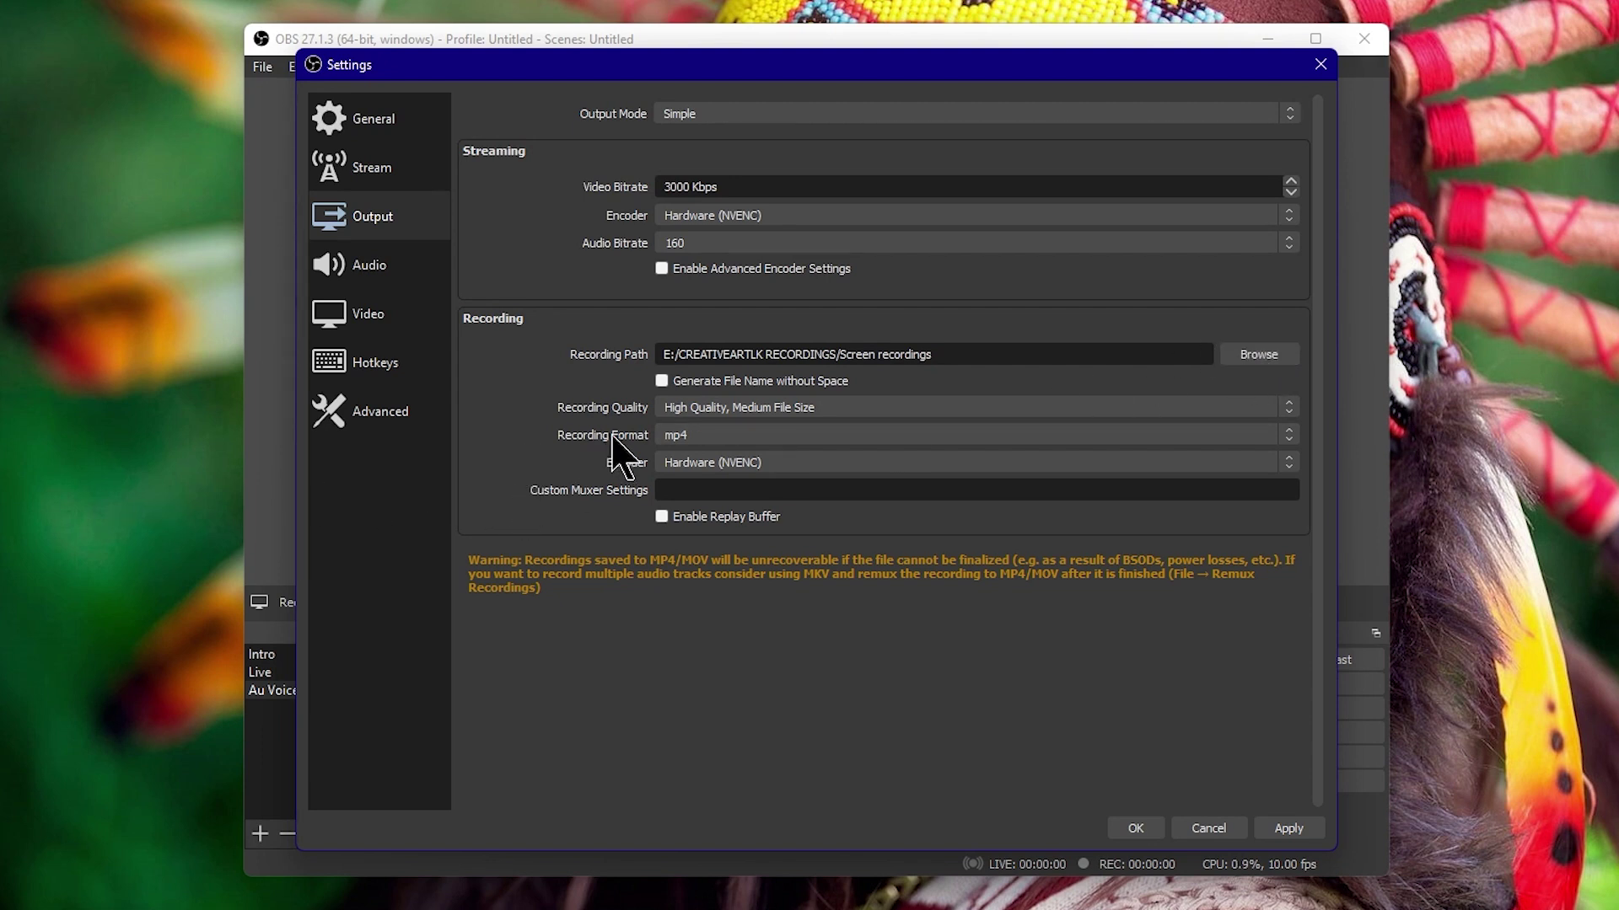
Step: Keep High Quality, Medium File Size, mp4 format and Hardware (NVENC) encoder, then apply and close
click(784, 407)
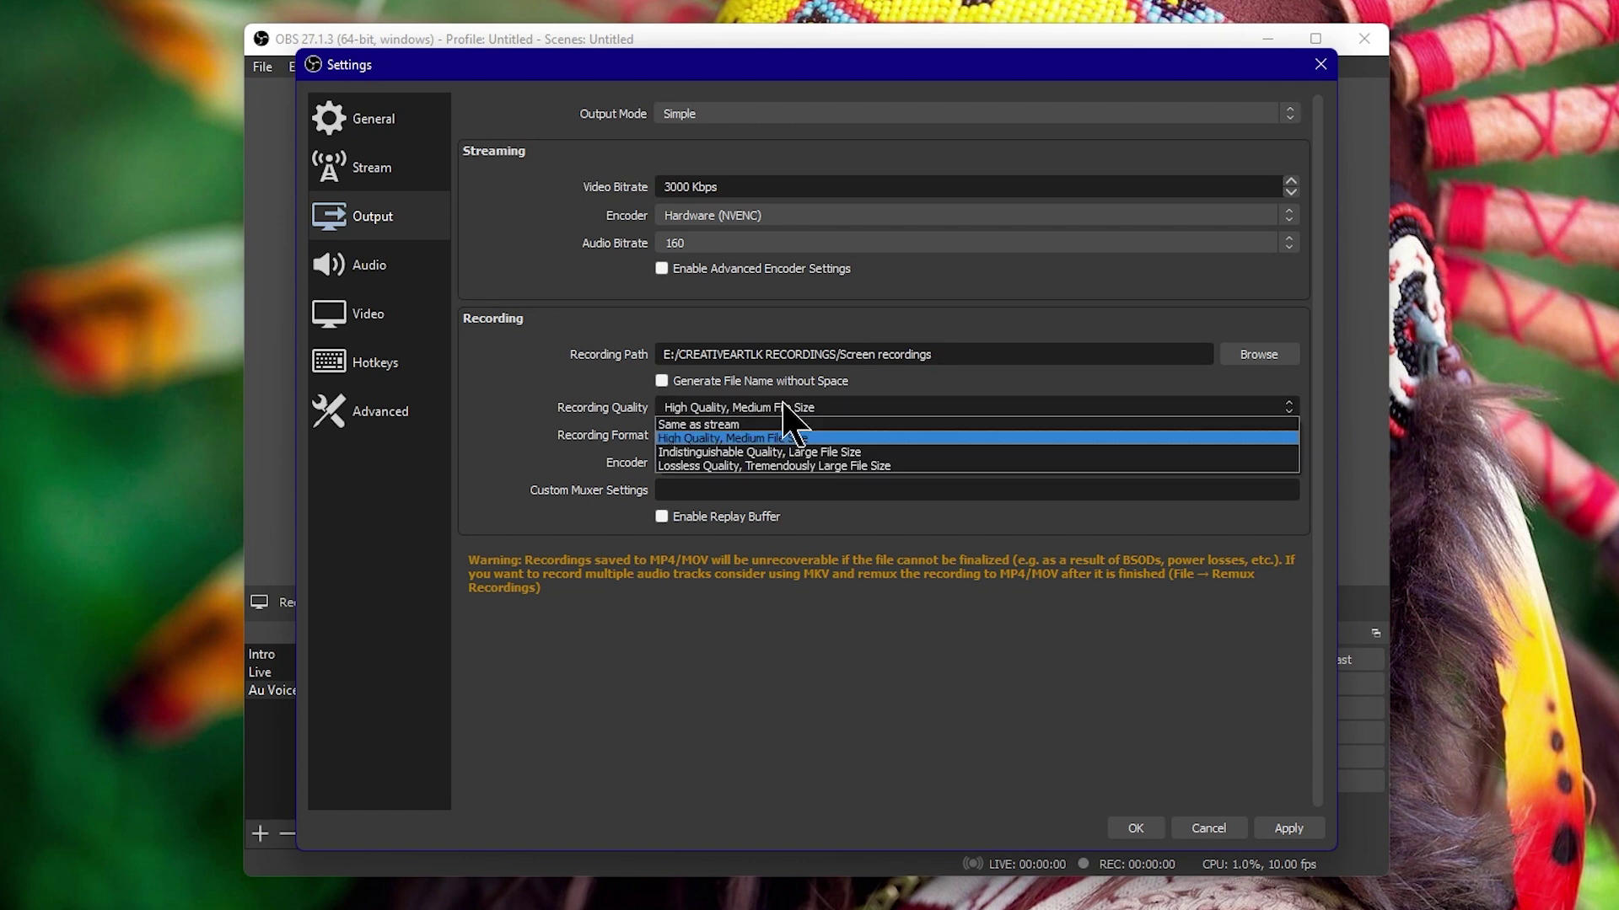
click(754, 438)
click(726, 434)
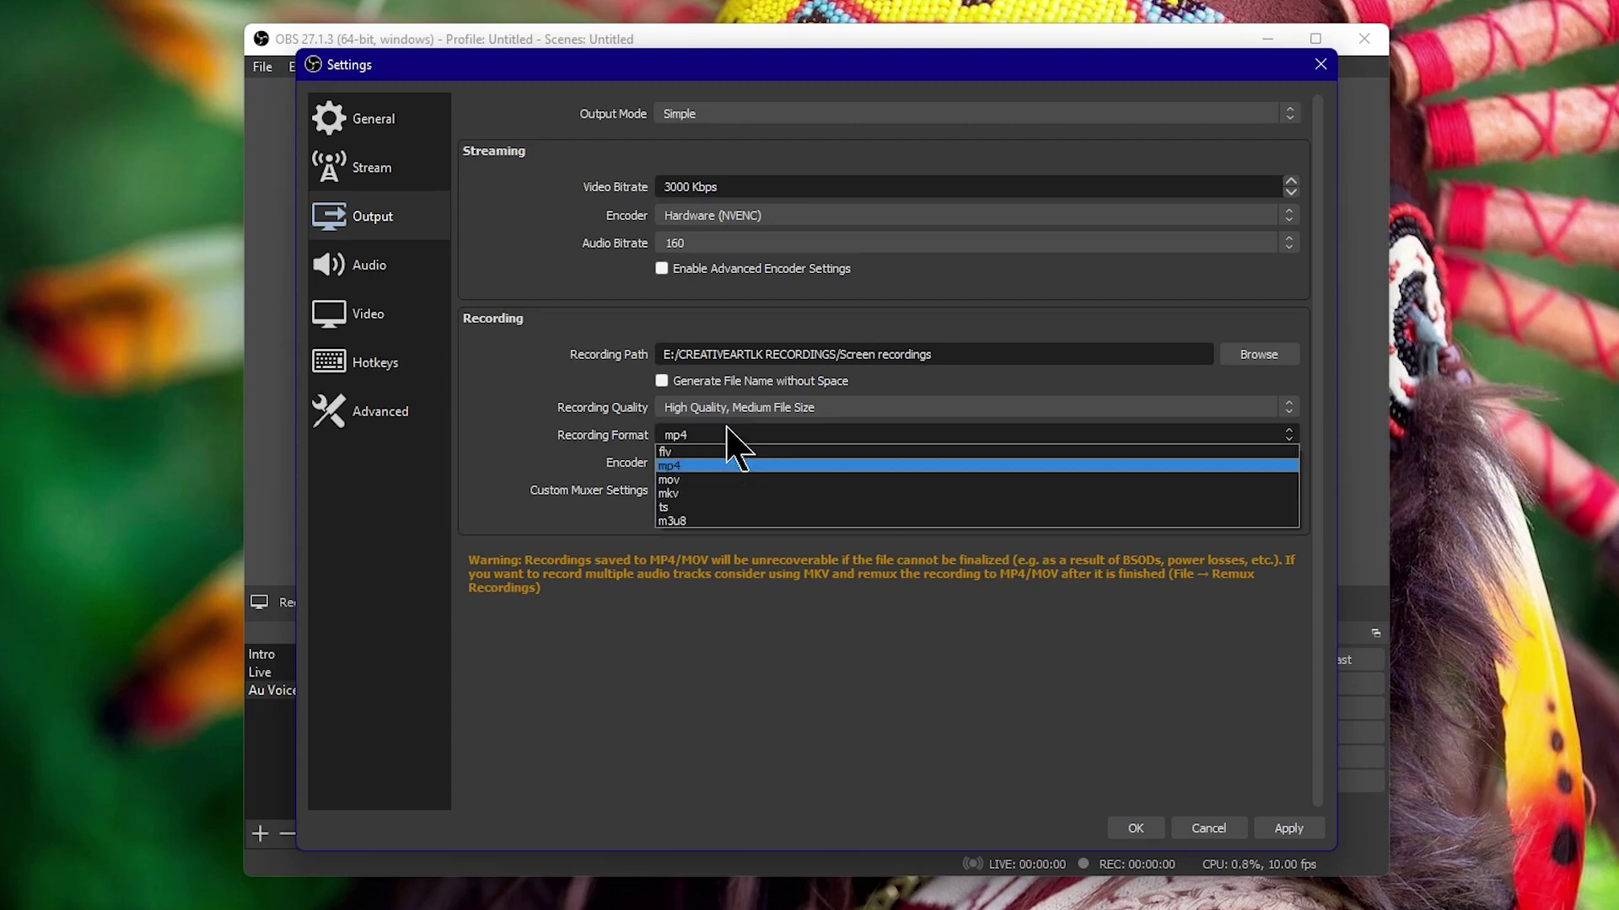
click(700, 464)
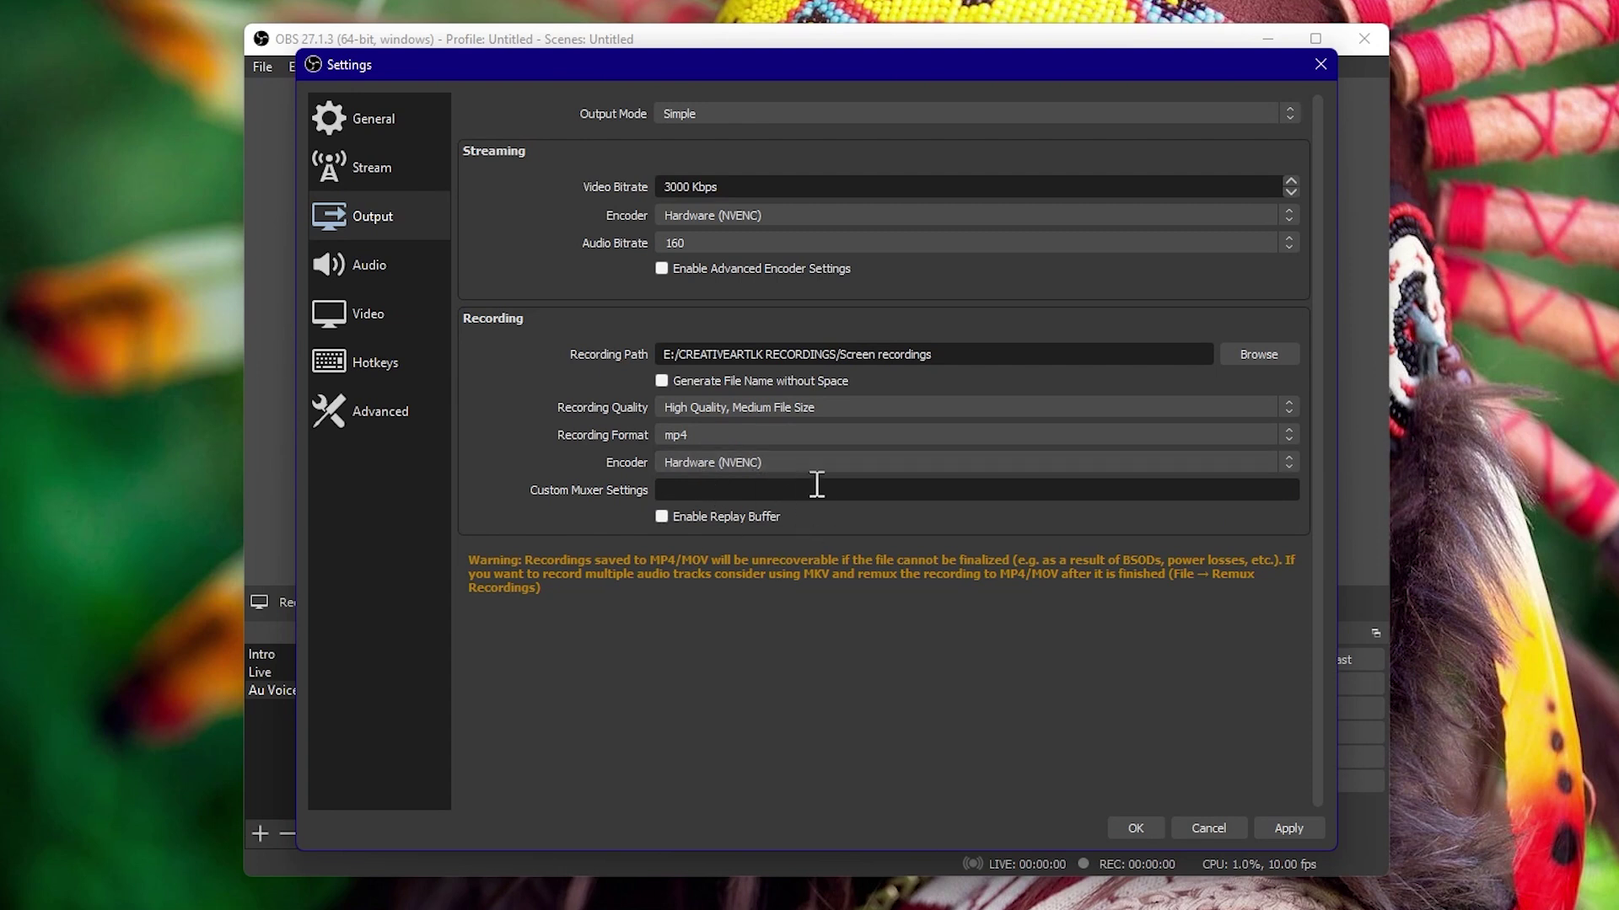
click(764, 218)
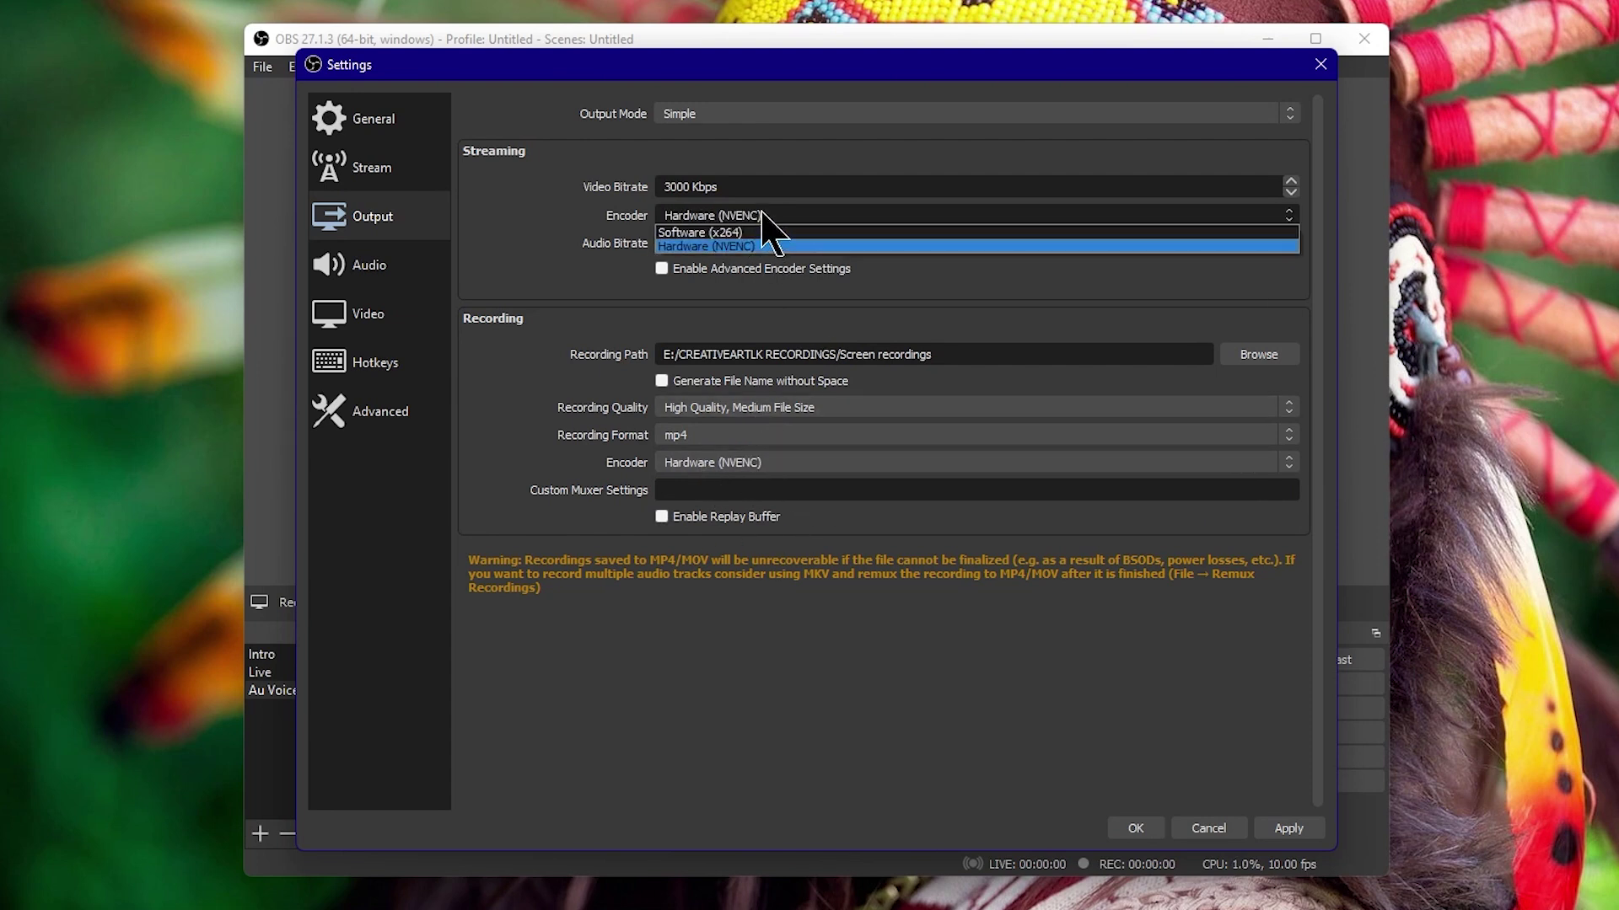
click(764, 217)
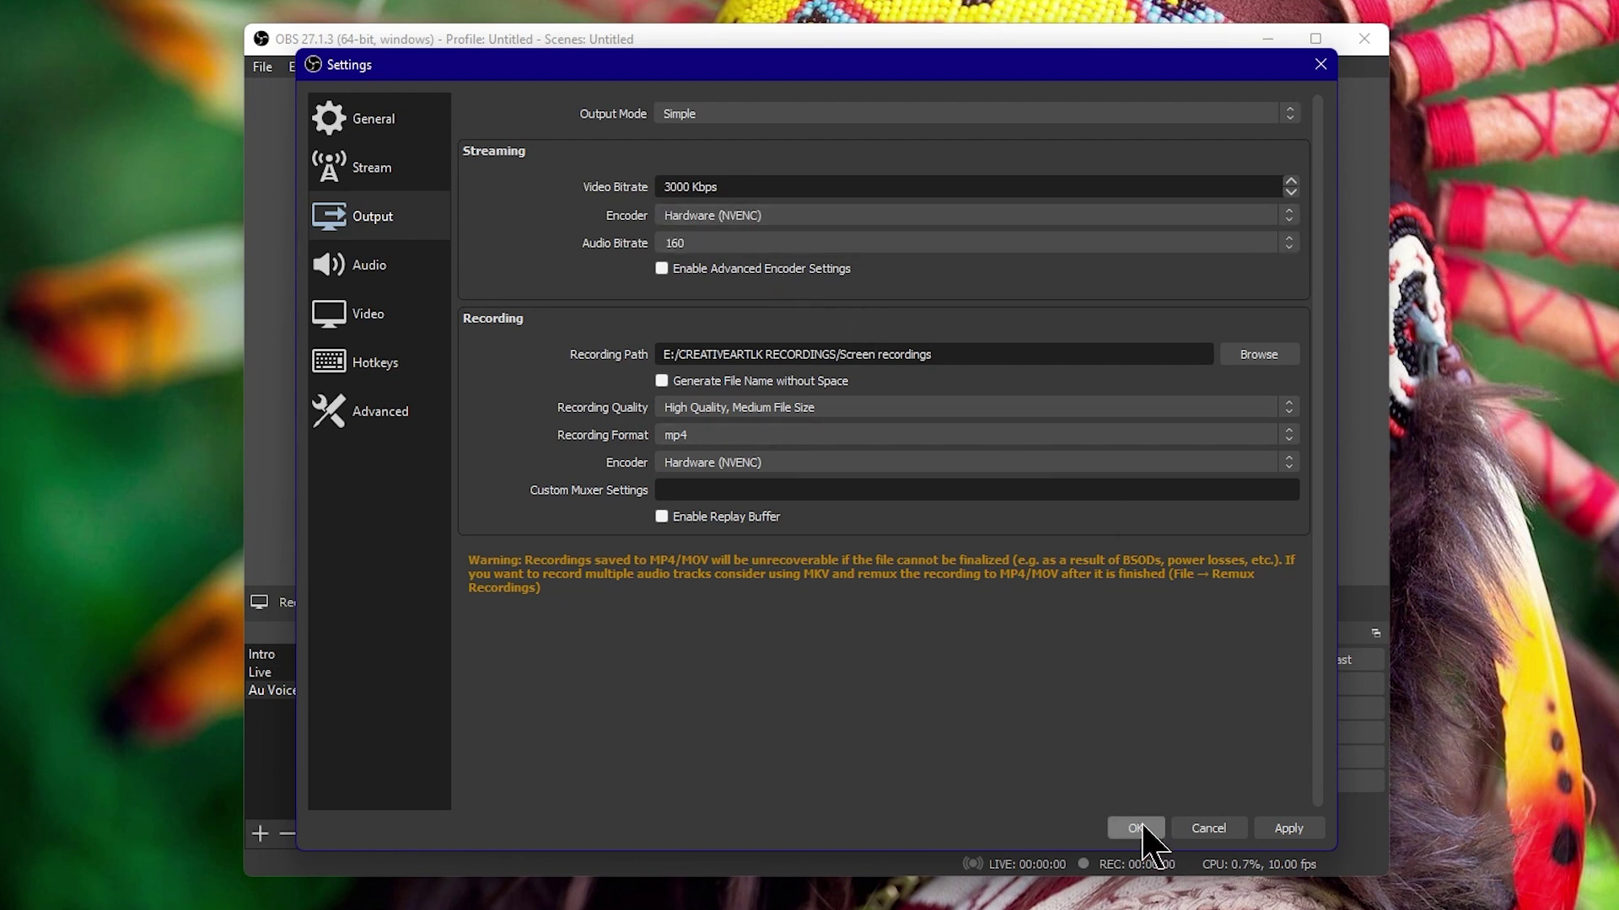
click(1277, 829)
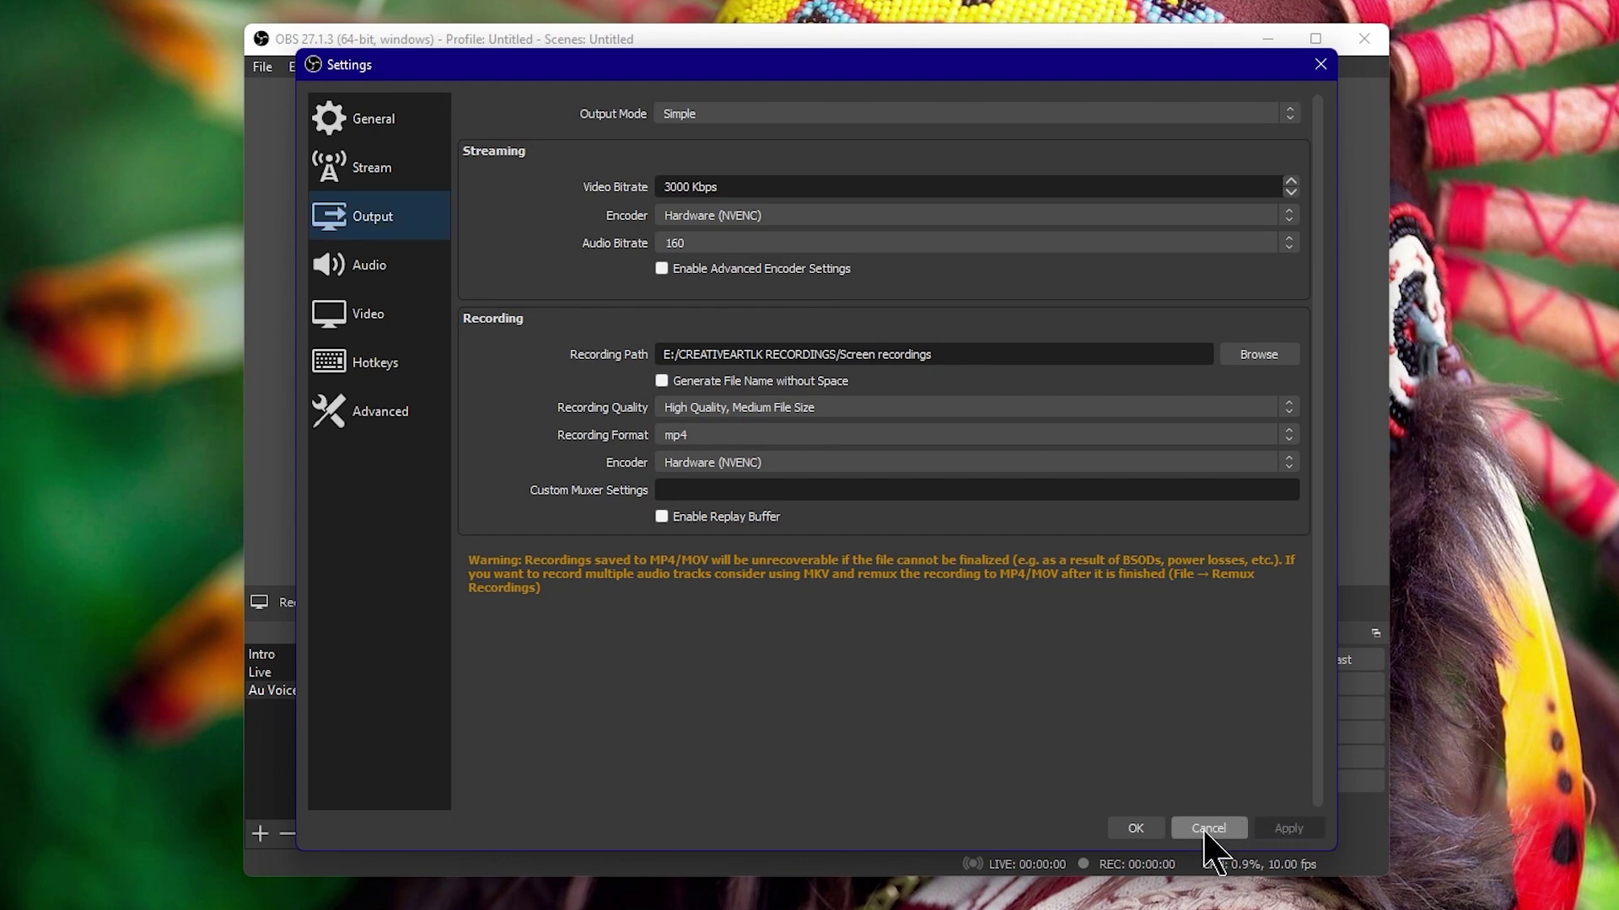
click(1138, 830)
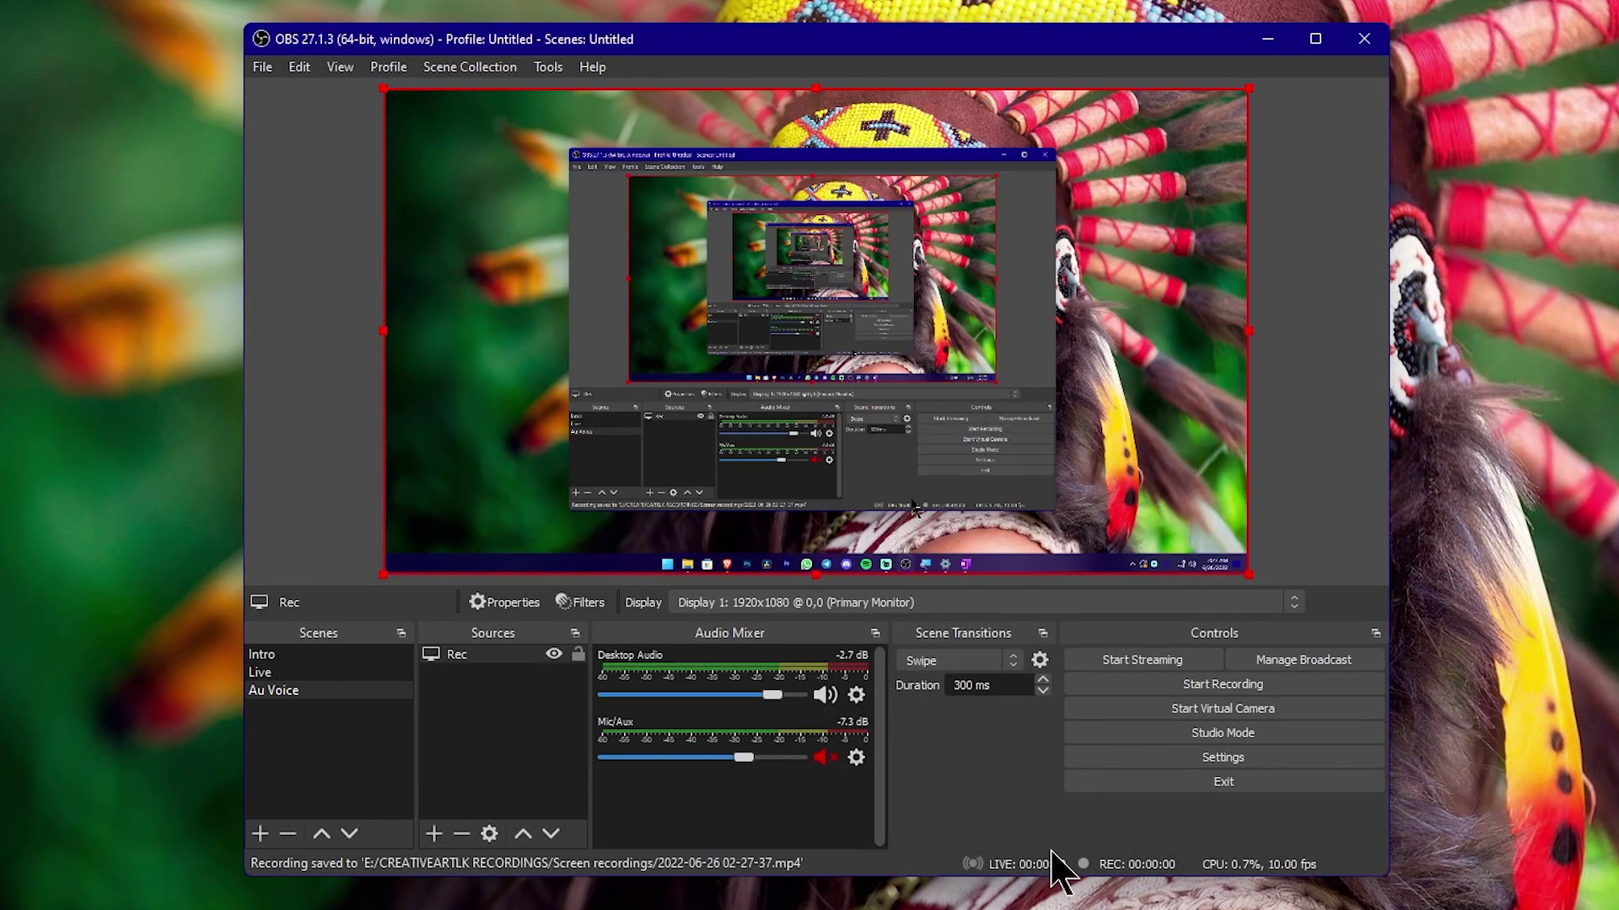
Step: Start an OBS screen recording and minimize OBS to reveal the note full screen
click(1170, 685)
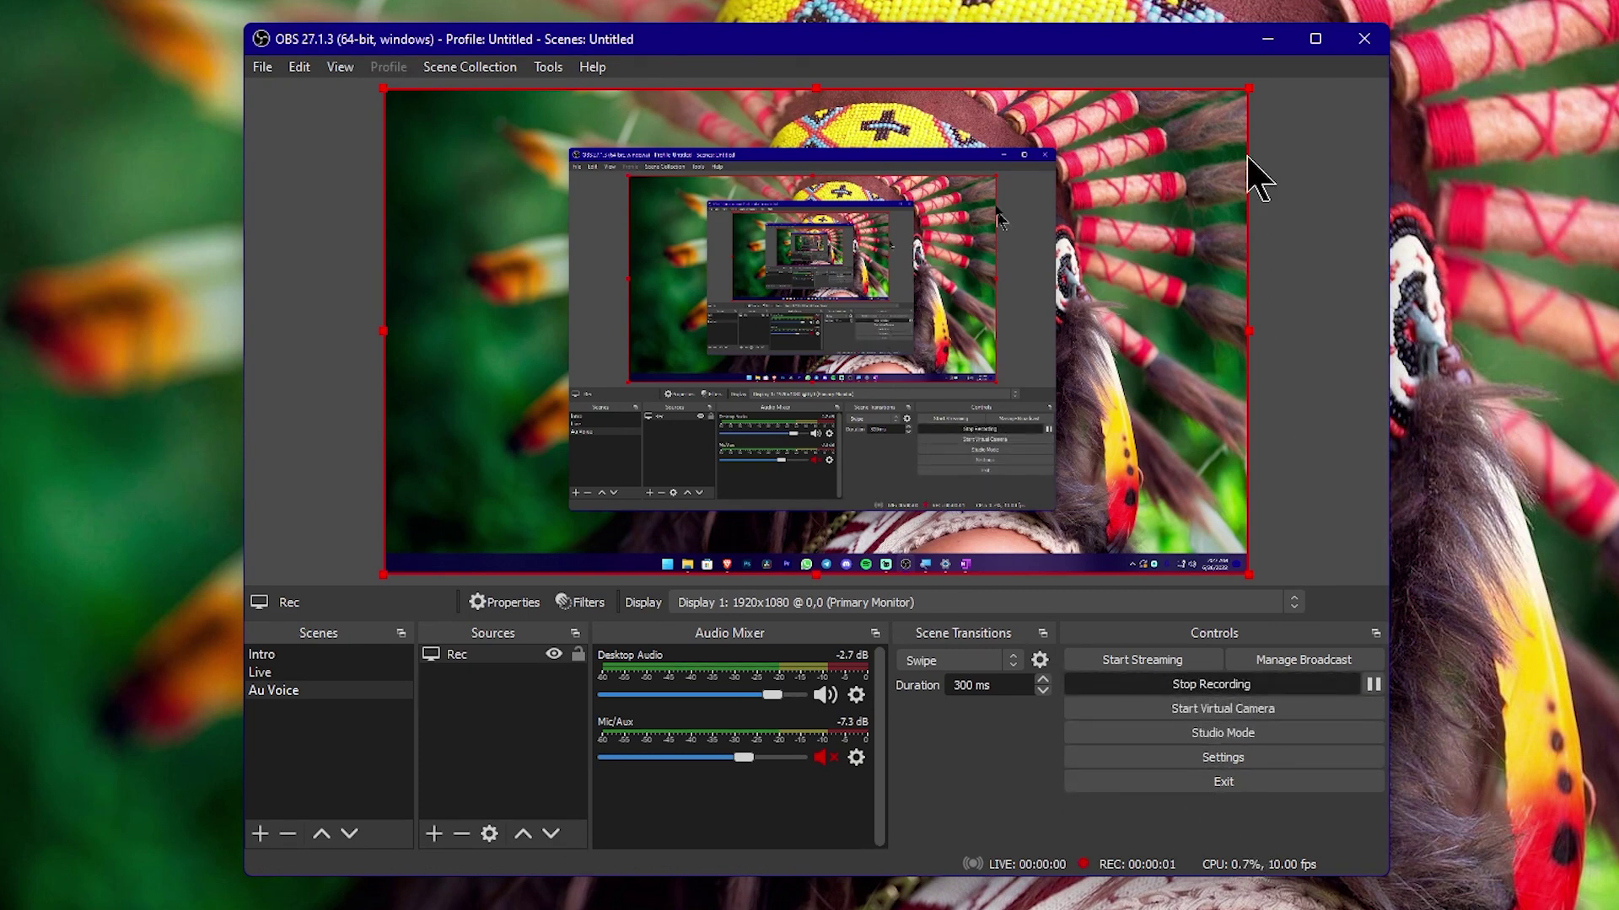
click(1269, 38)
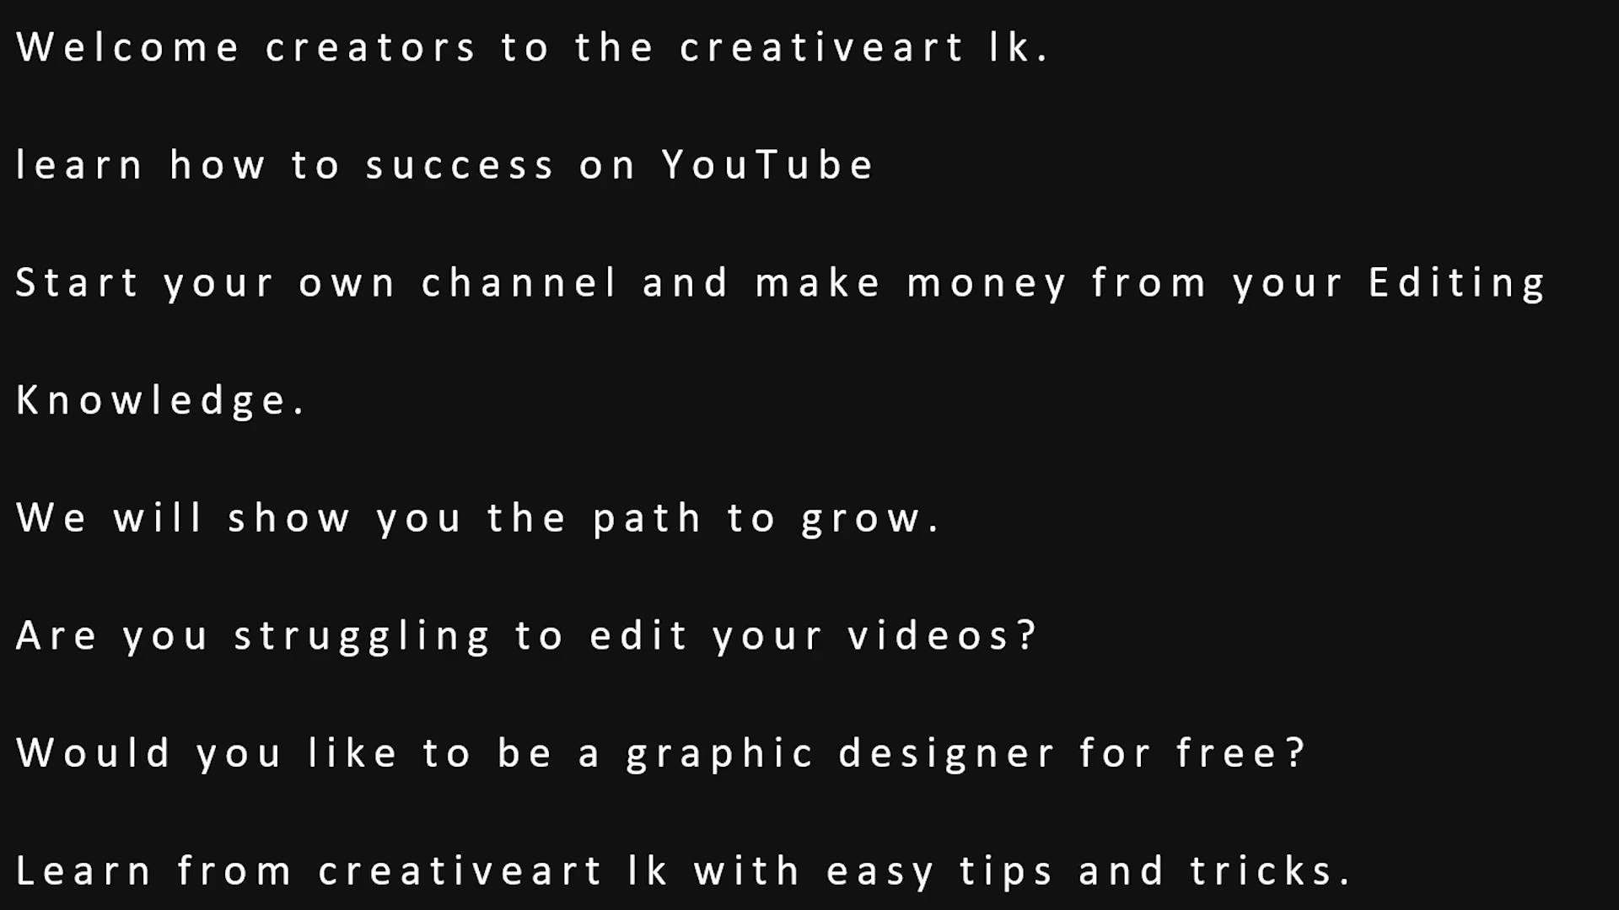
Step: Play the note aloud, pause after the fifth line, and bring up the Start menu
click(811, 851)
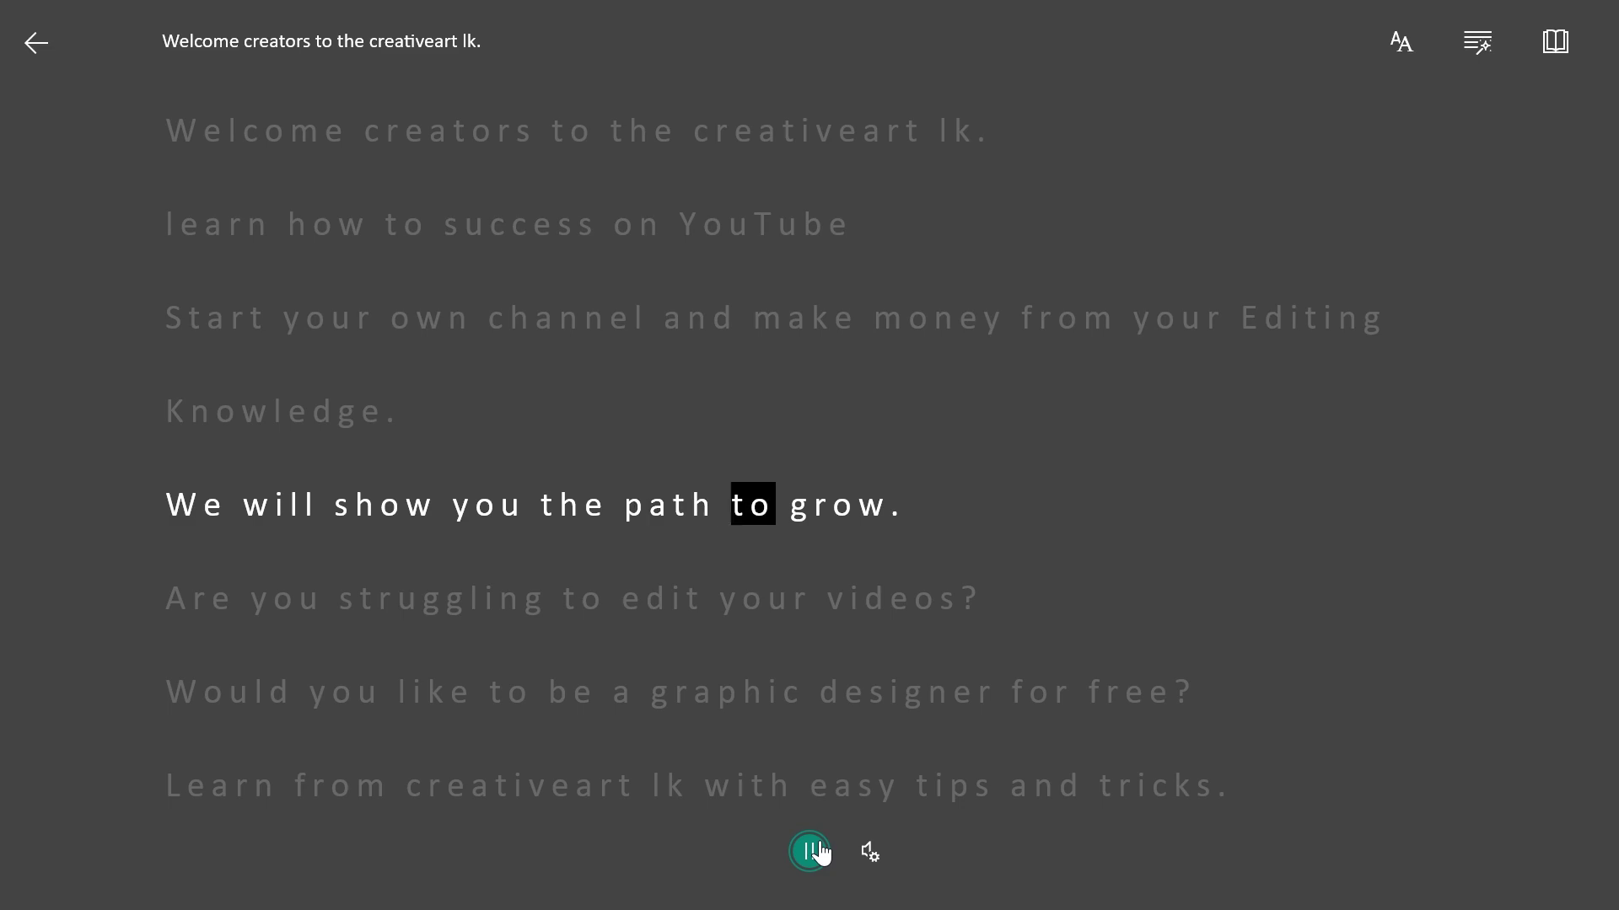
click(810, 851)
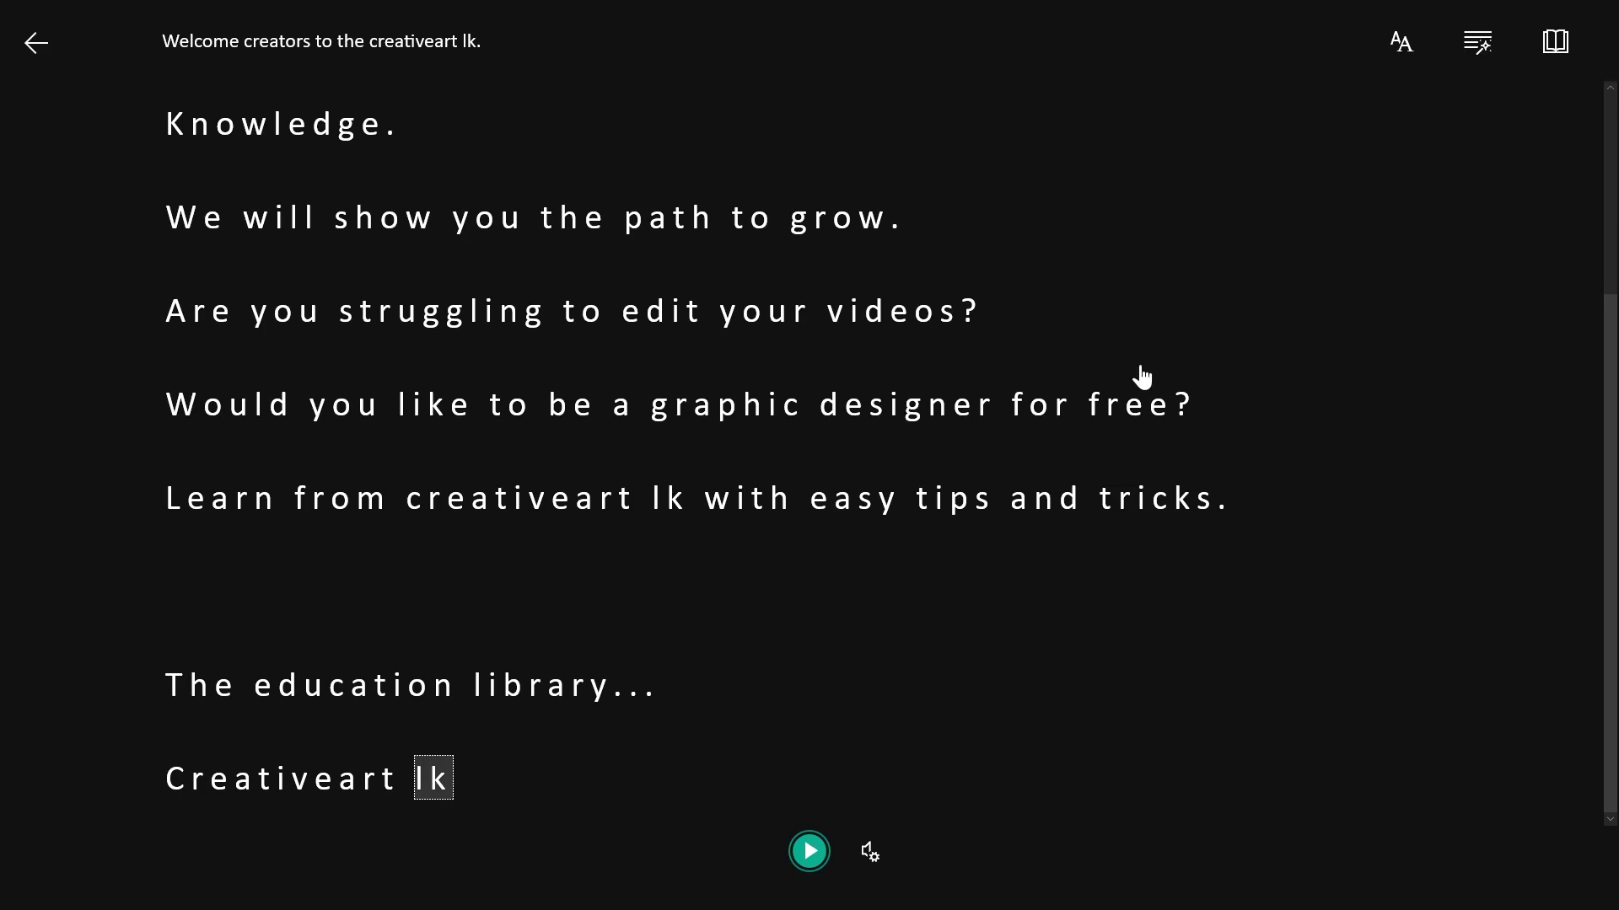
key(super)
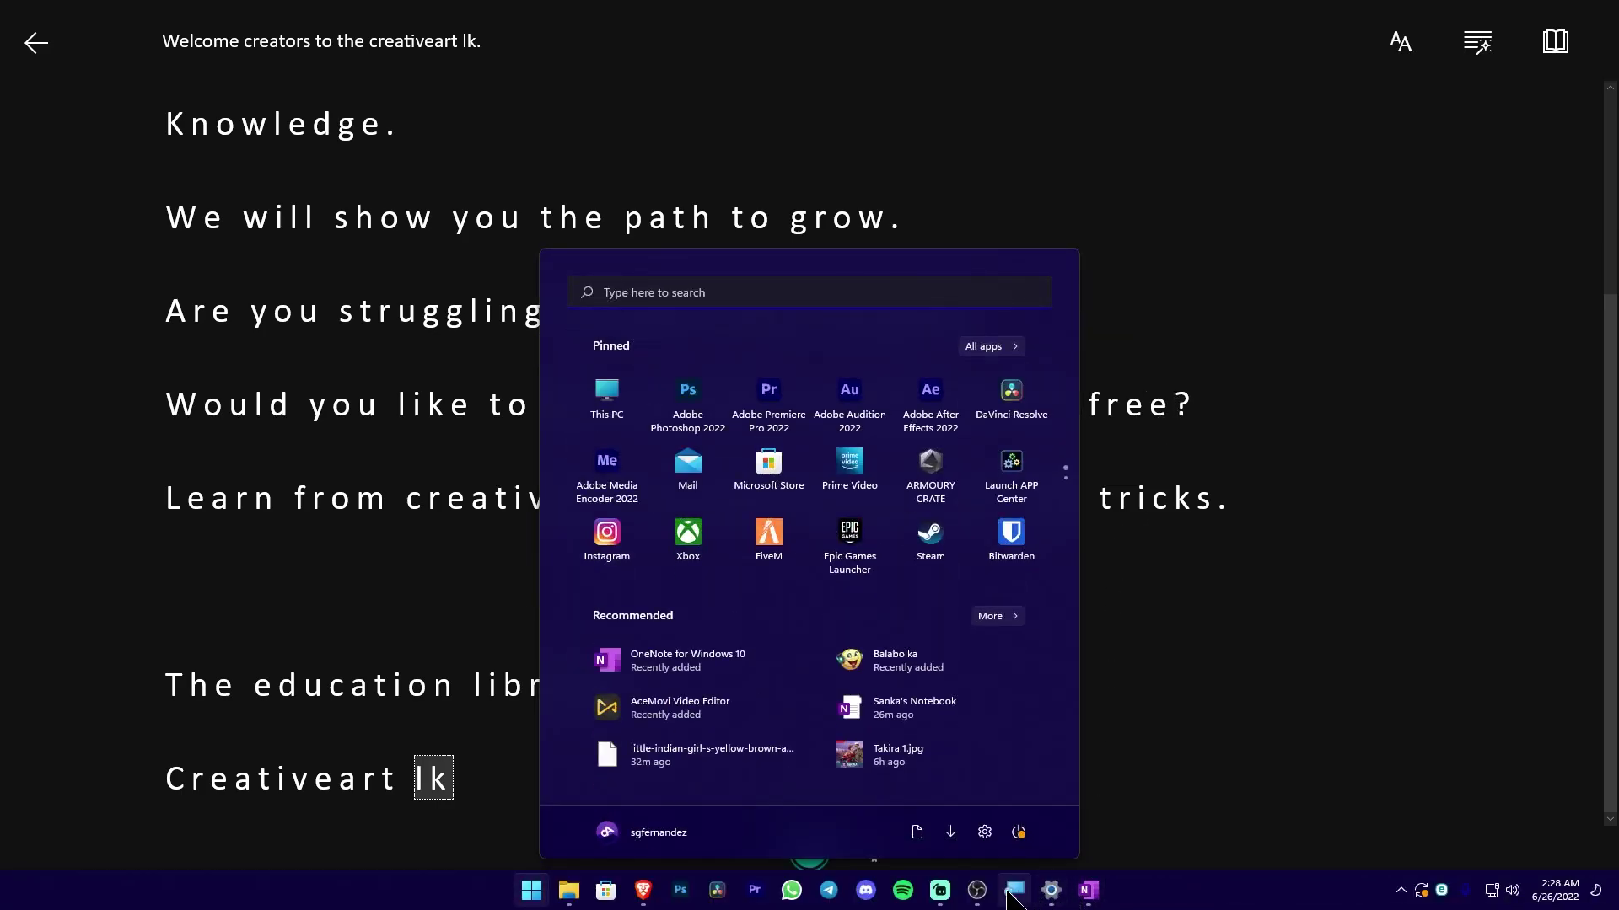
click(977, 890)
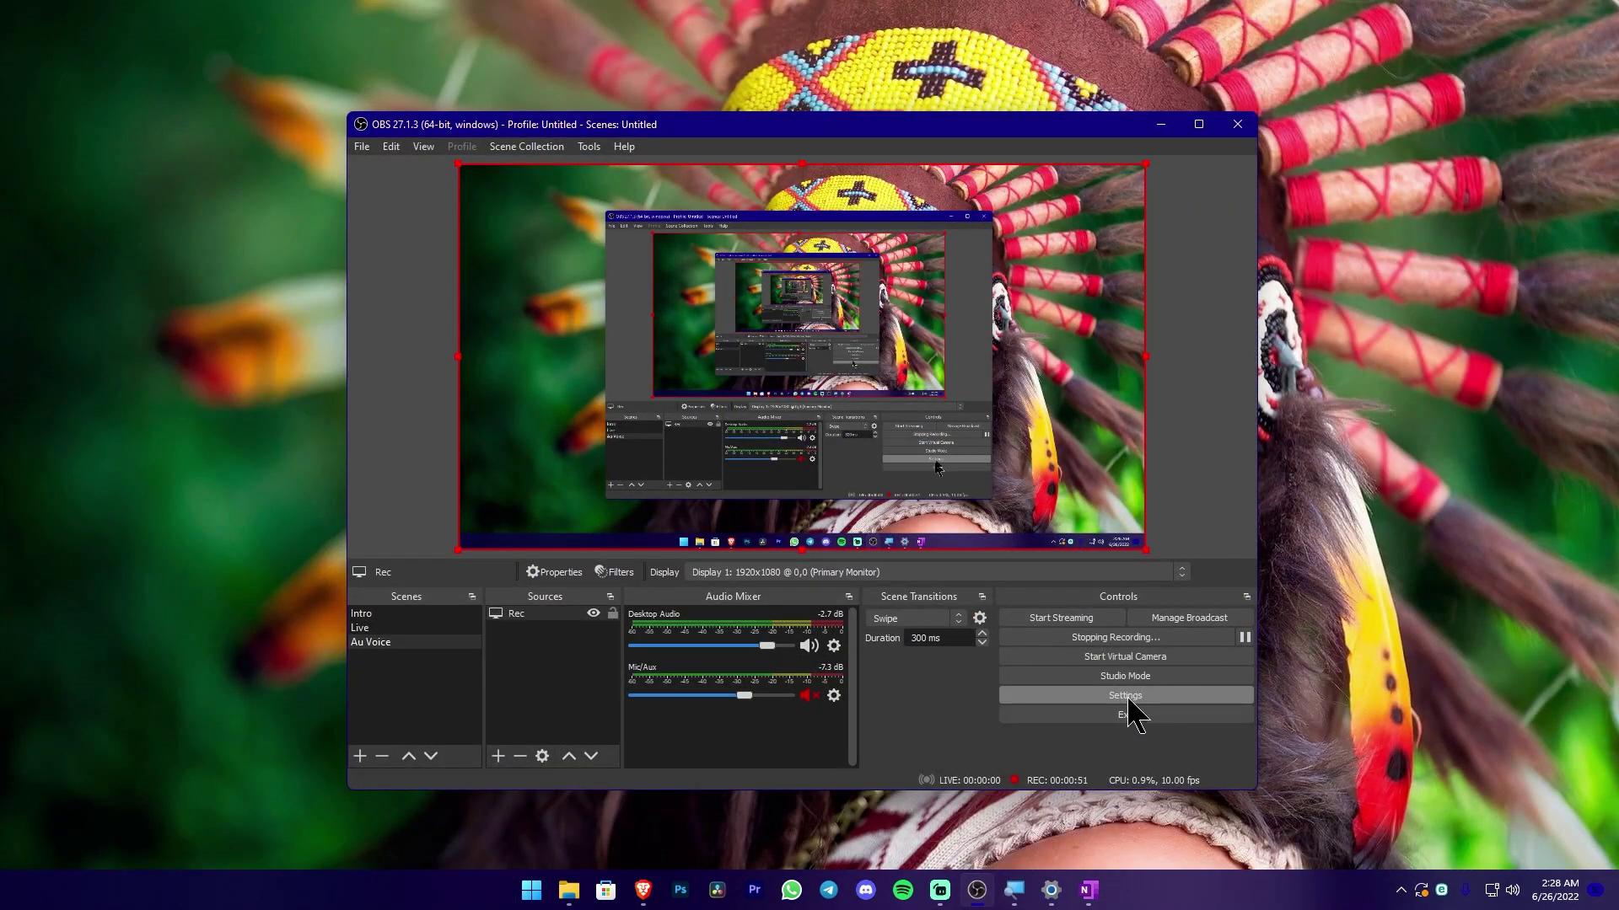
key(super)
click(613, 413)
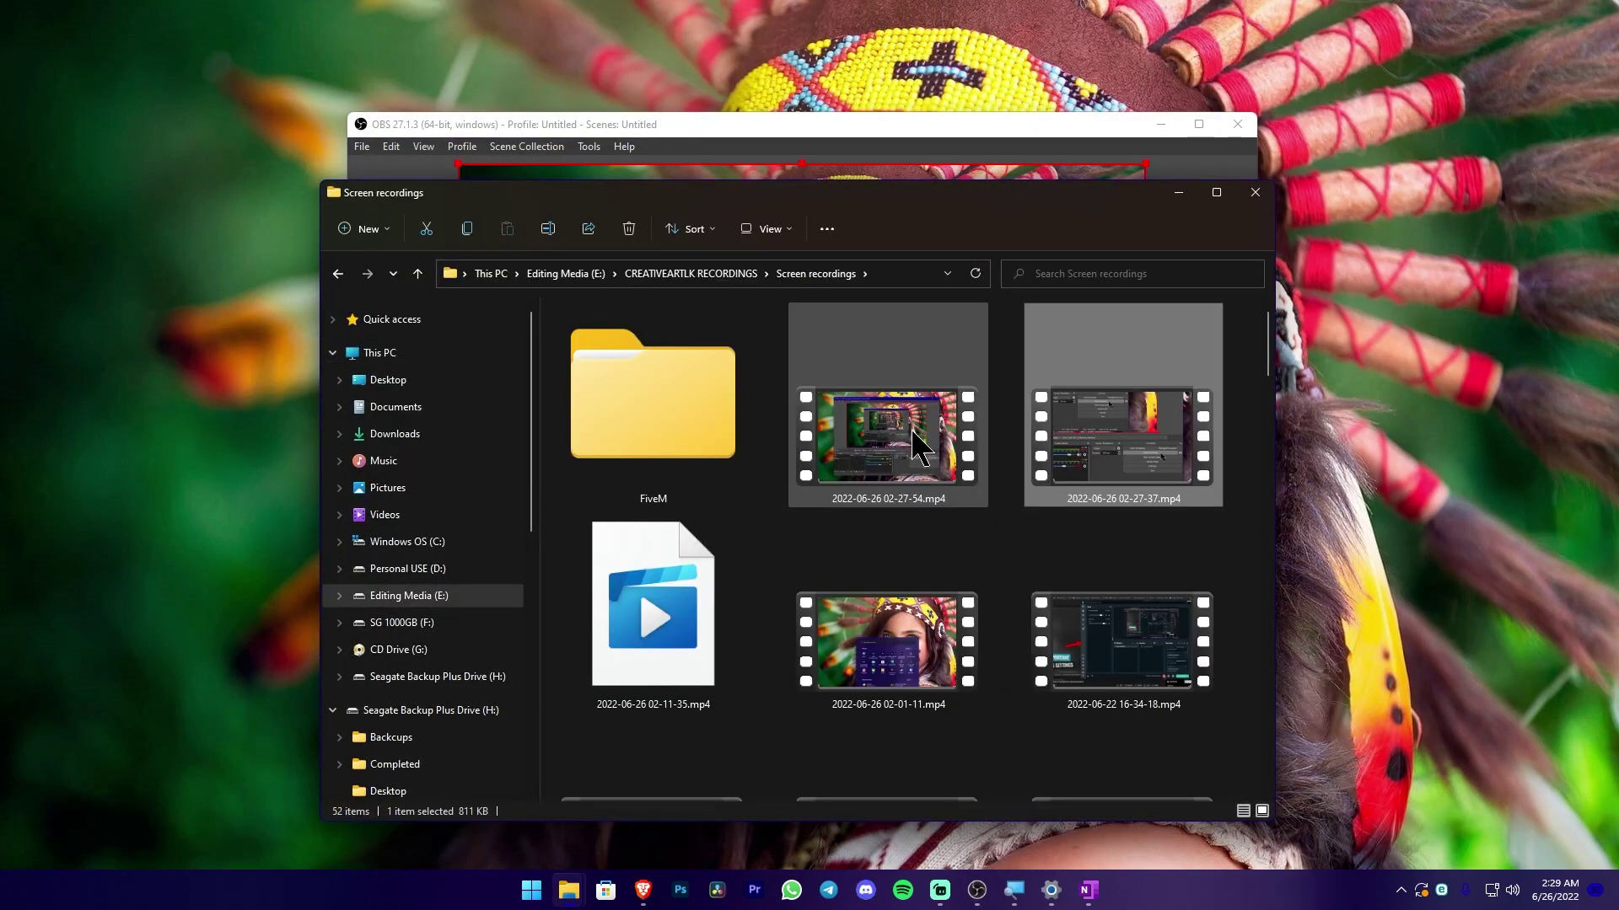
click(893, 485)
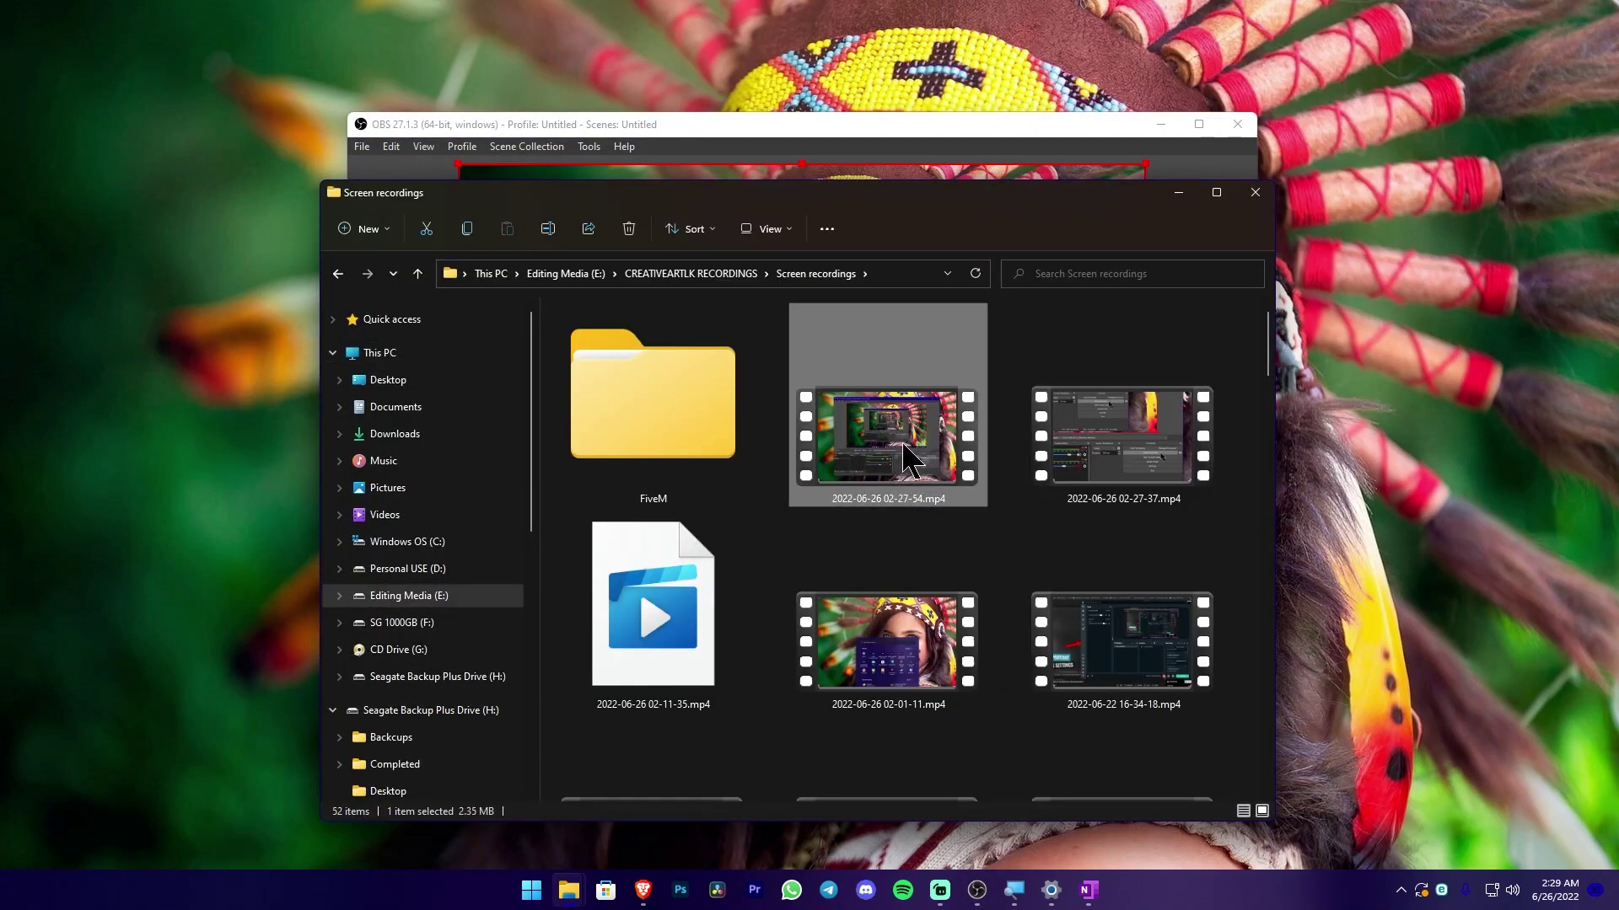
double_click(896, 467)
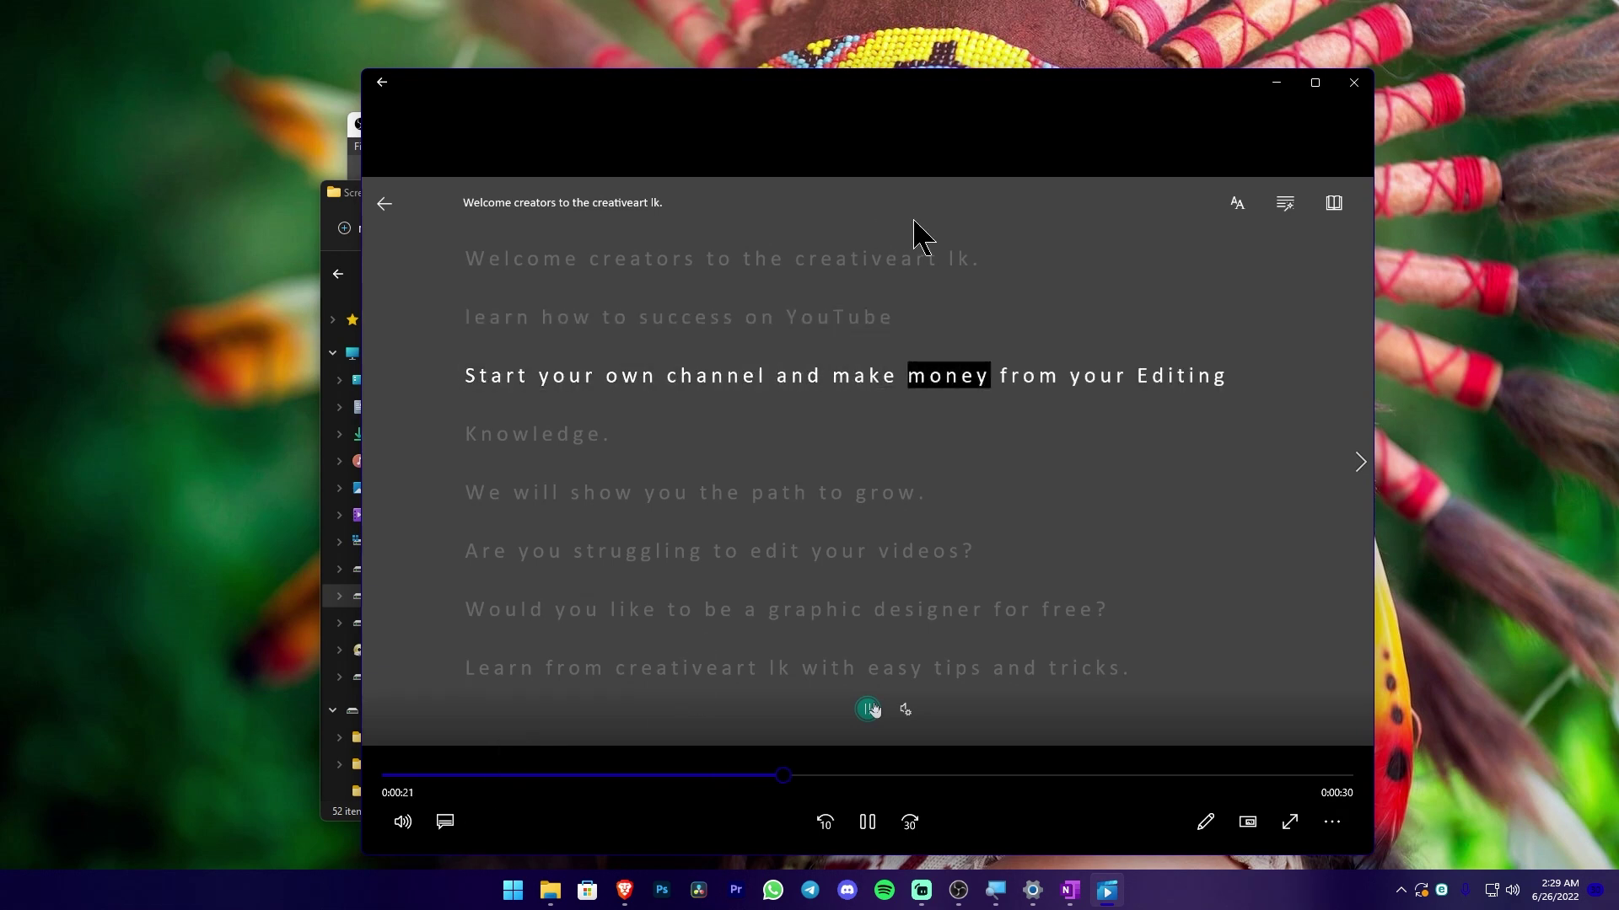
Step: Close Media Player after watching the 51-second recording, returning to the Screen recordings folder
click(1353, 82)
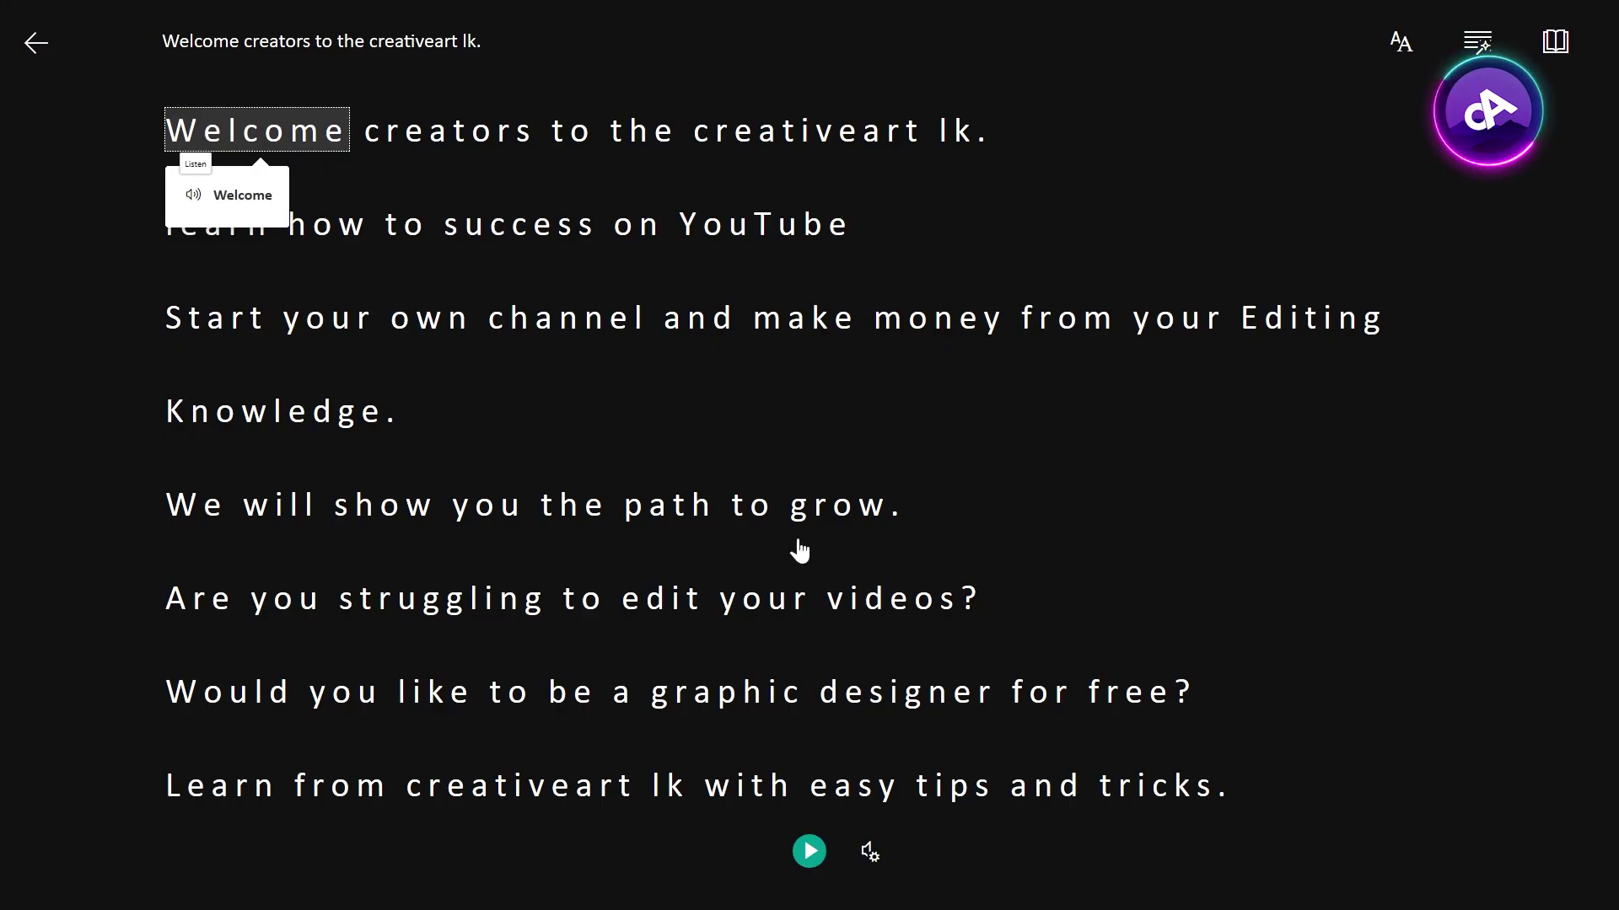
Step: Switch off Increase Spacing in Immersive Reader's Text Preferences so the welcome note shows compactly
scroll(867, 527, down, 3)
scroll(867, 523, up, 3)
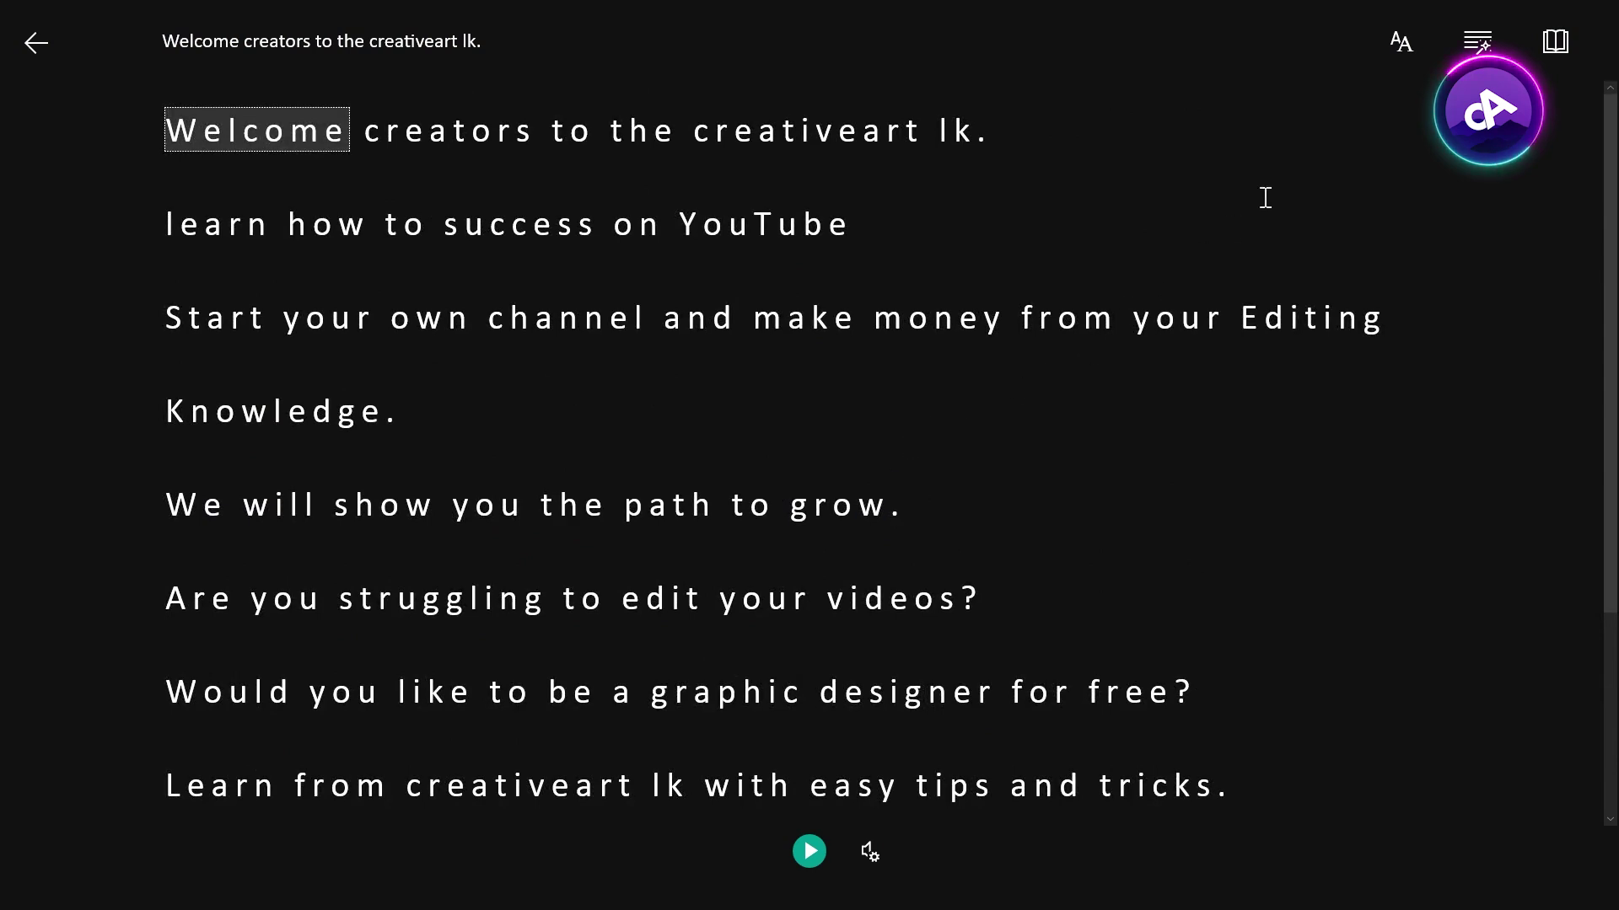
click(1402, 52)
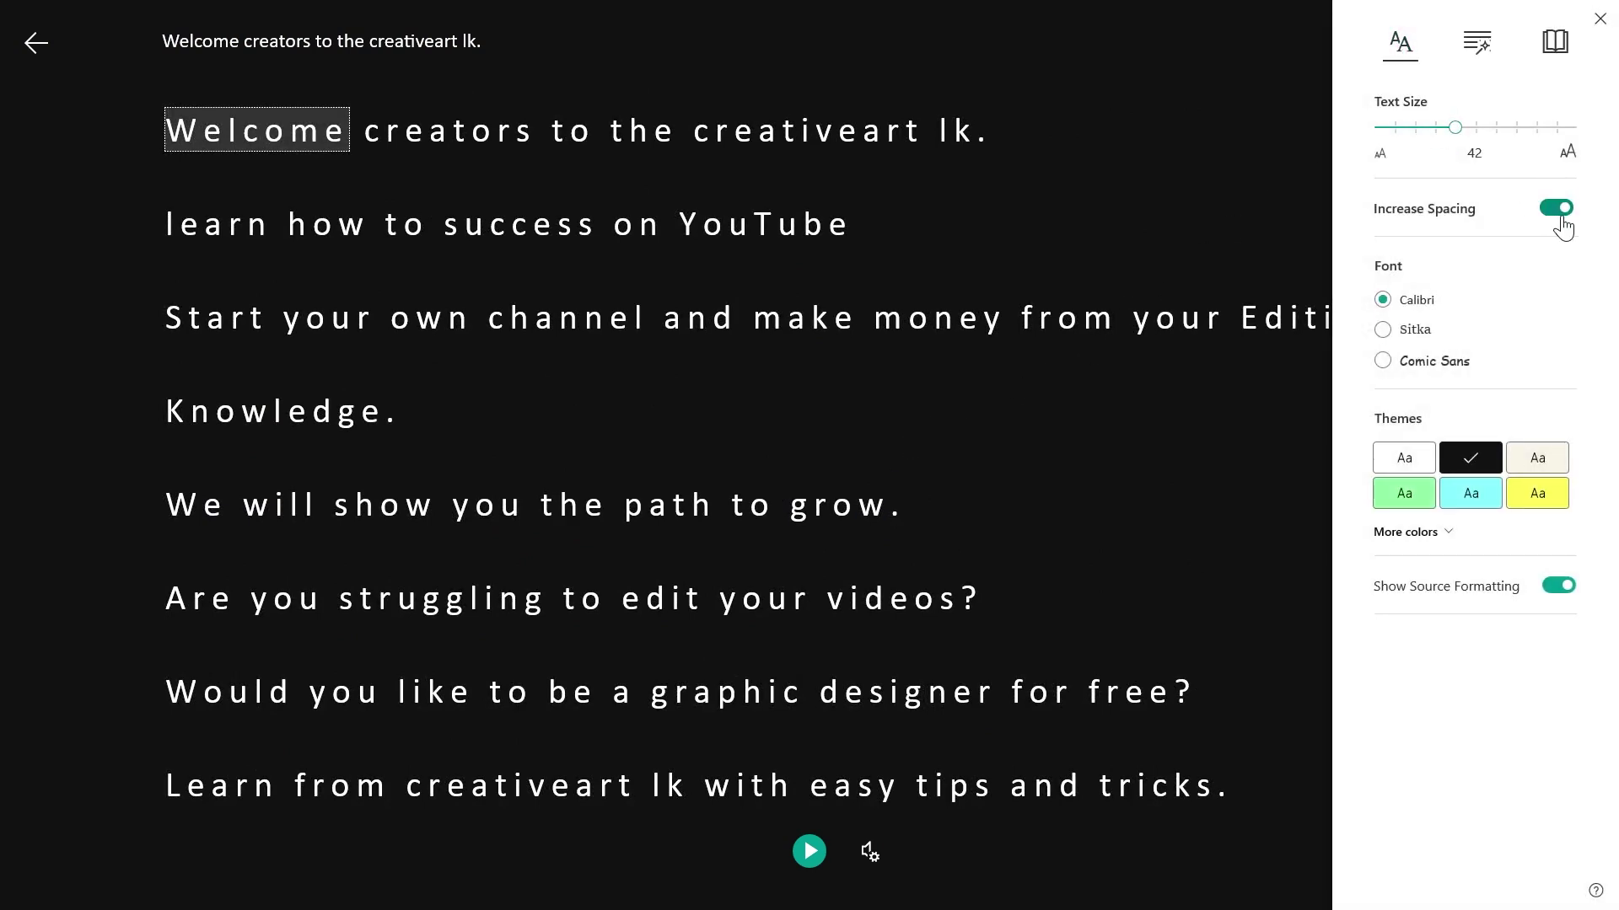
click(1560, 214)
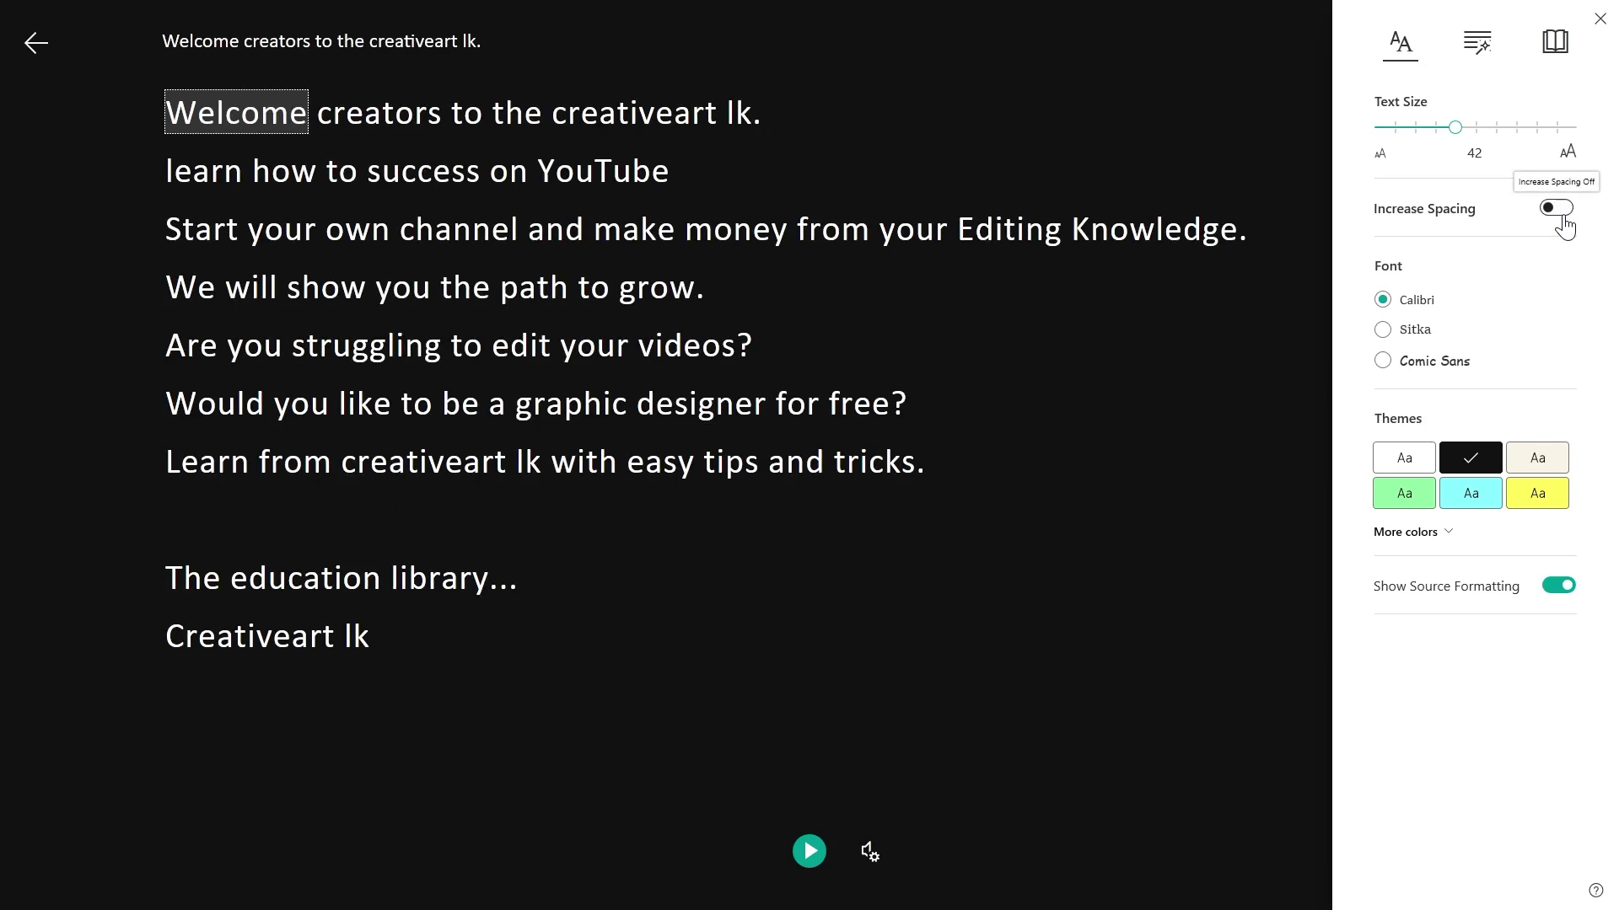
click(1599, 18)
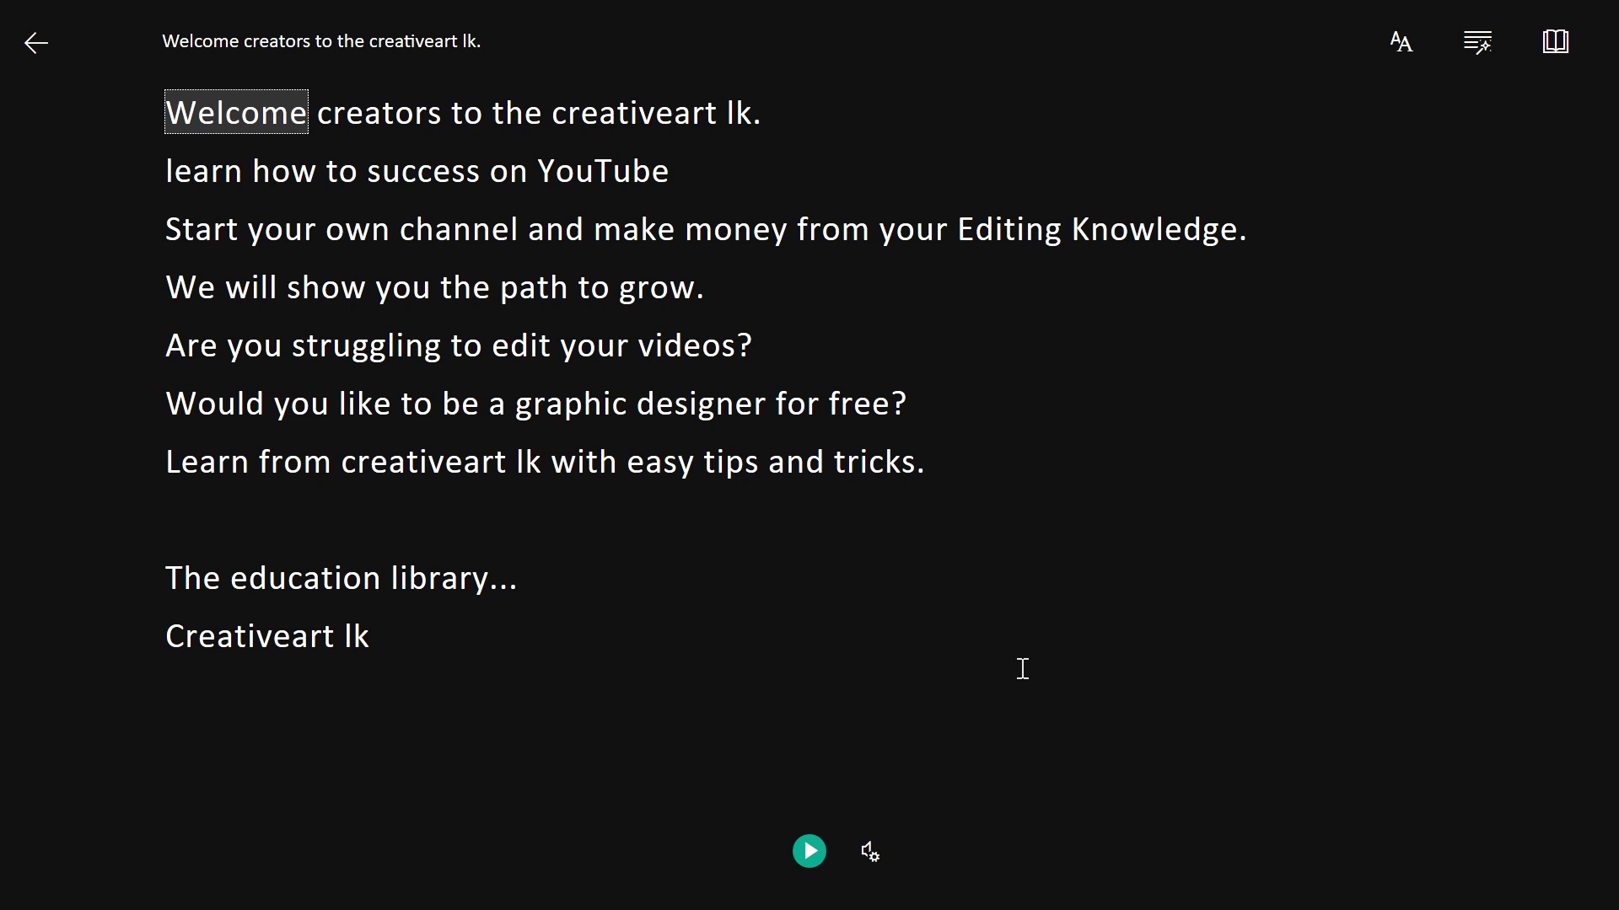
click(870, 853)
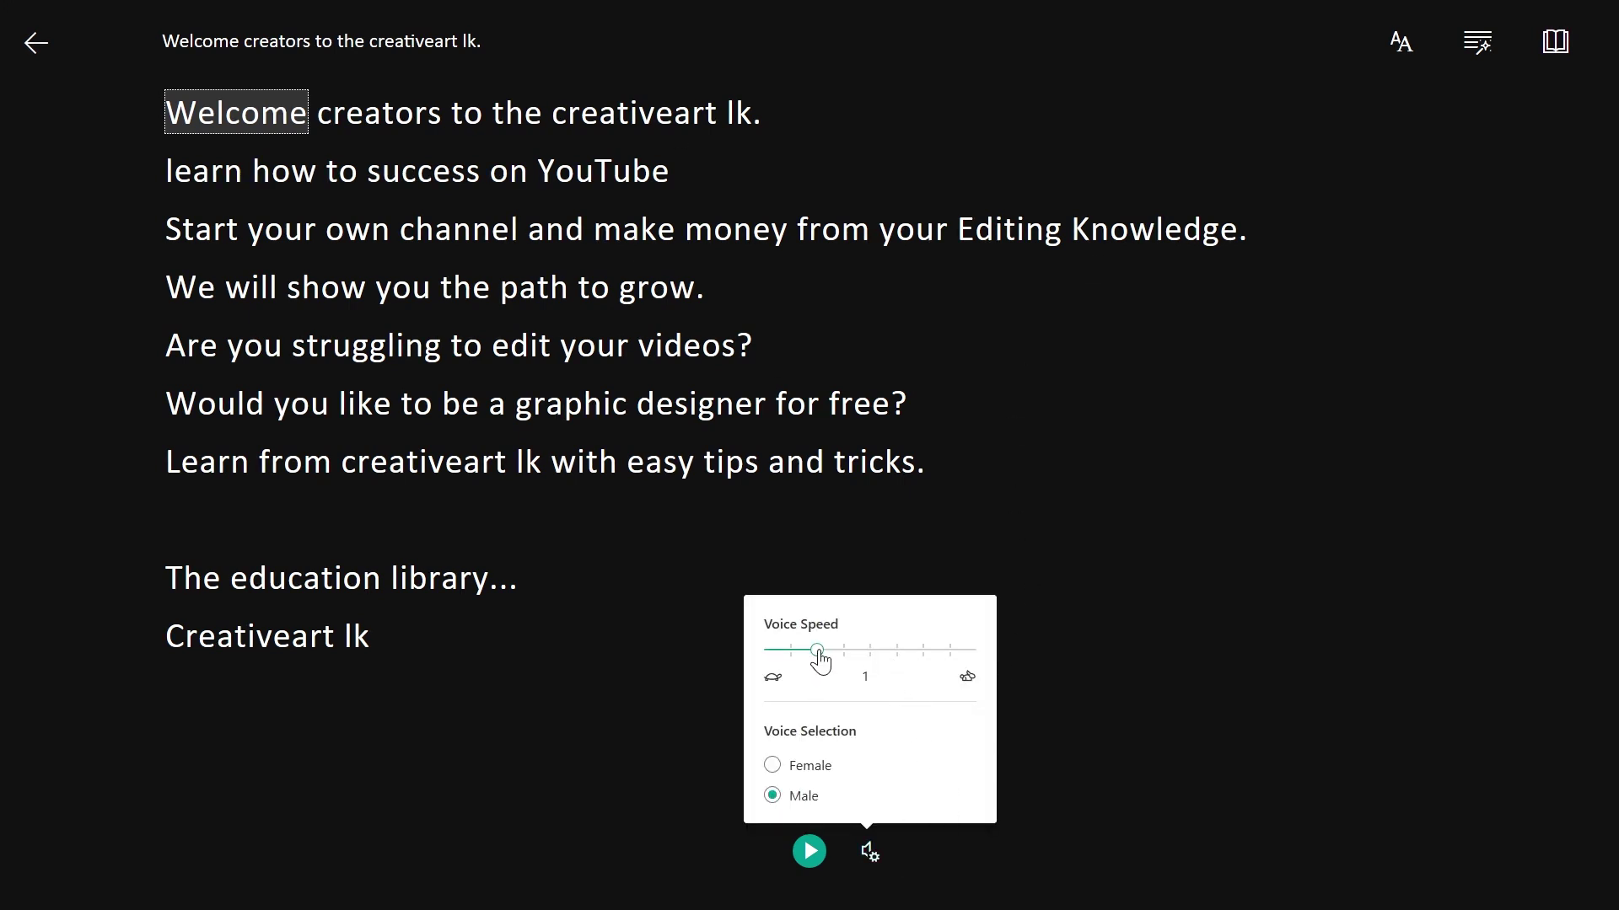
Step: Set the male voice speed to 1.25, read the note aloud, and stop at 'path' on line four
drag(817, 651, 844, 650)
click(1110, 764)
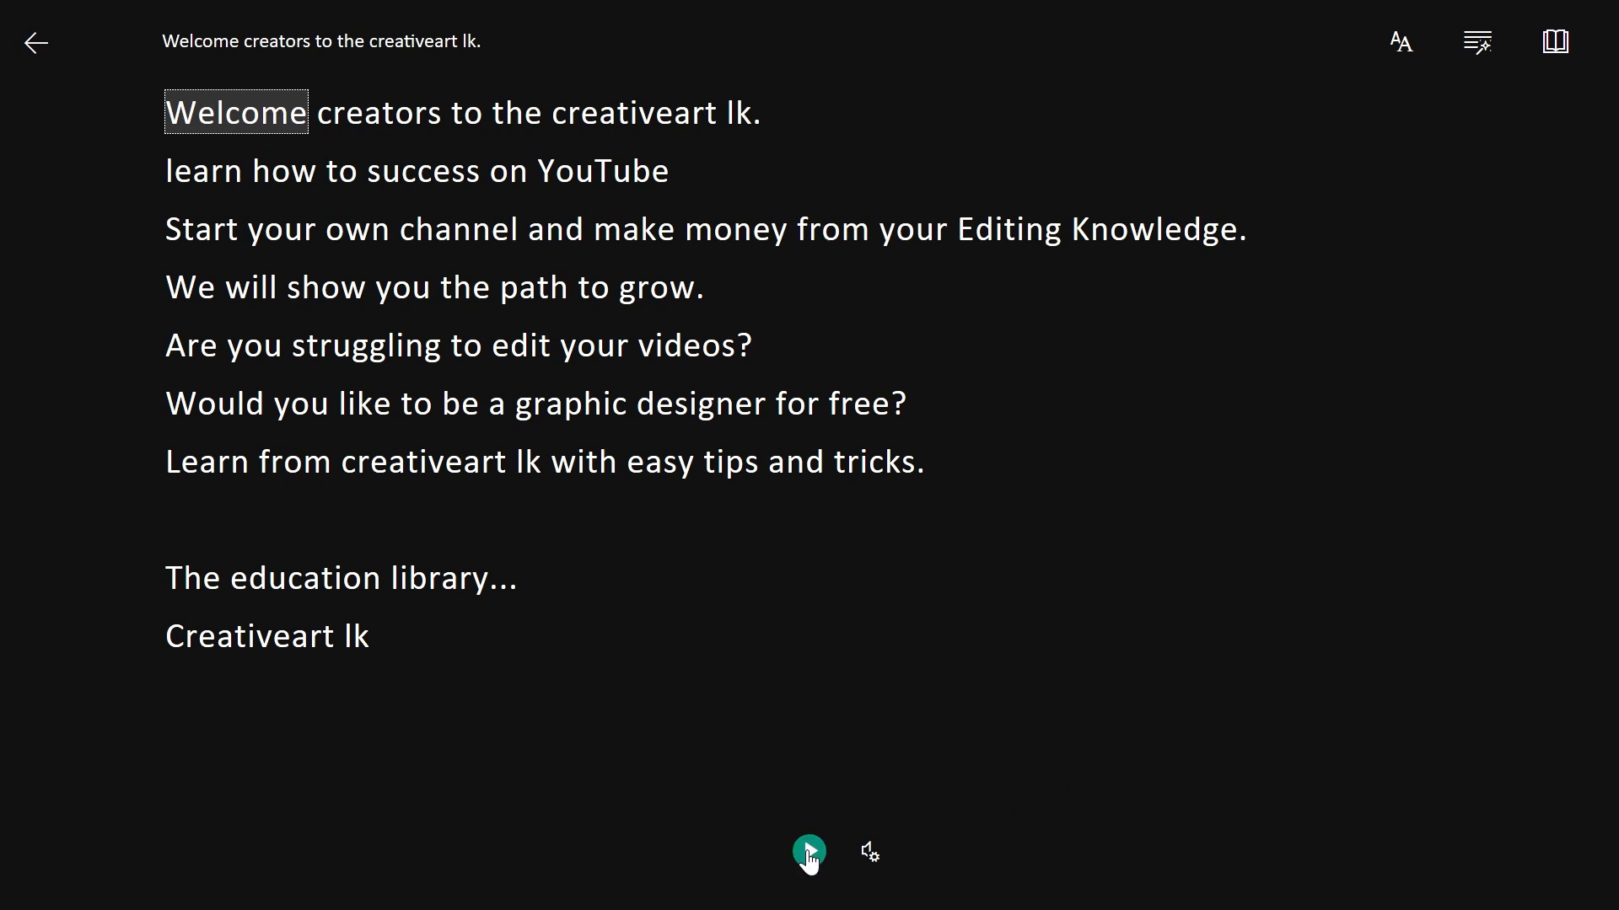
click(810, 856)
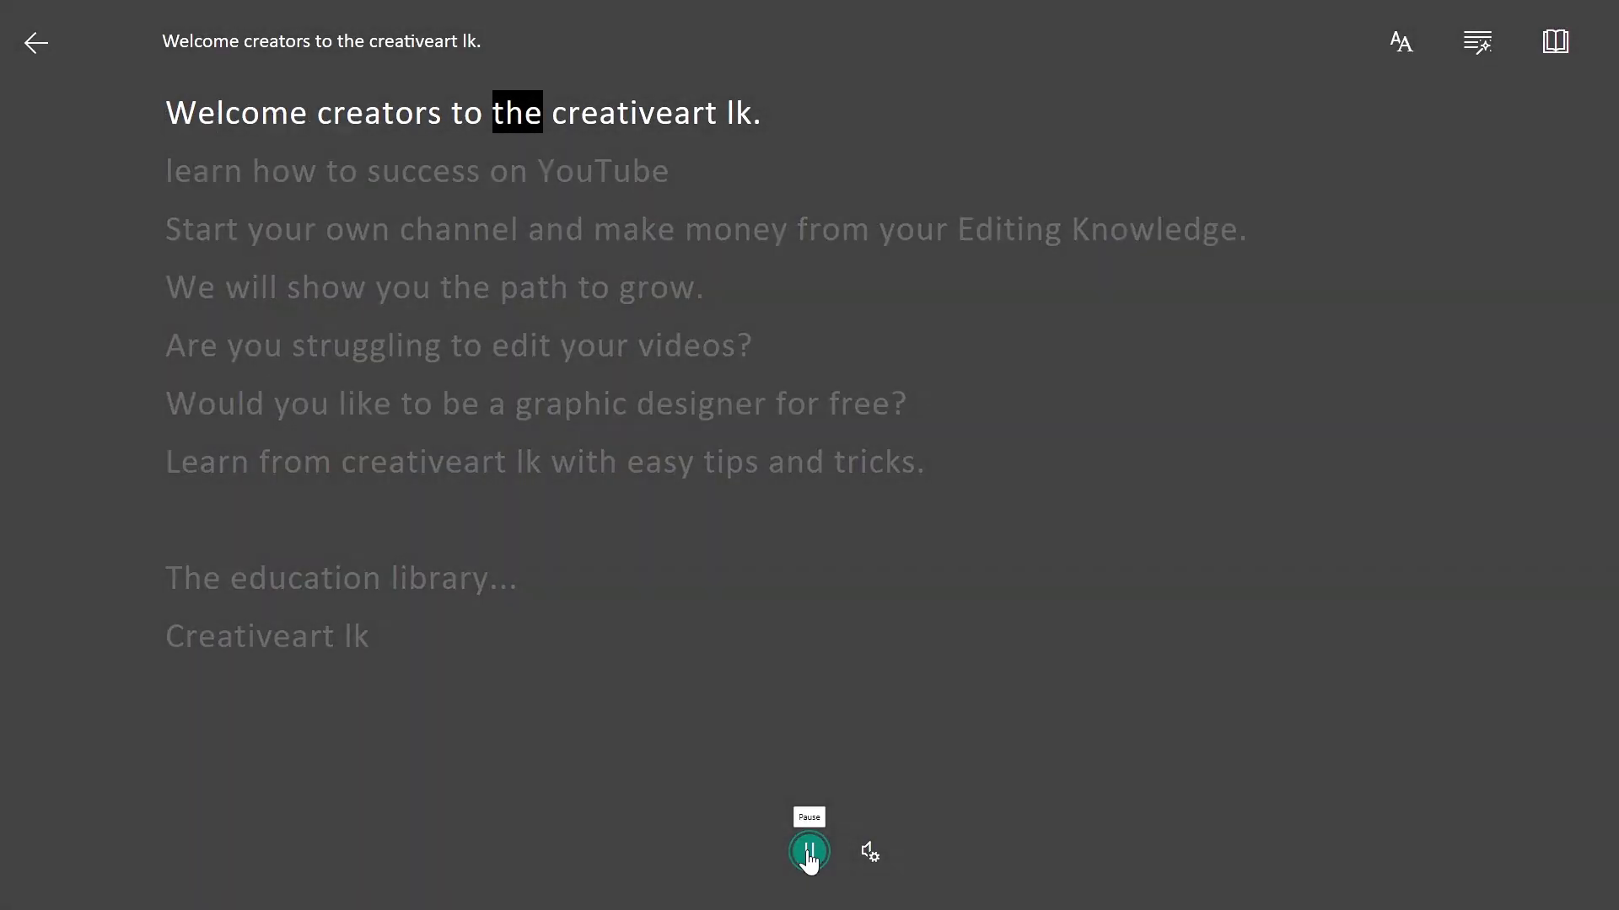
click(809, 855)
click(868, 853)
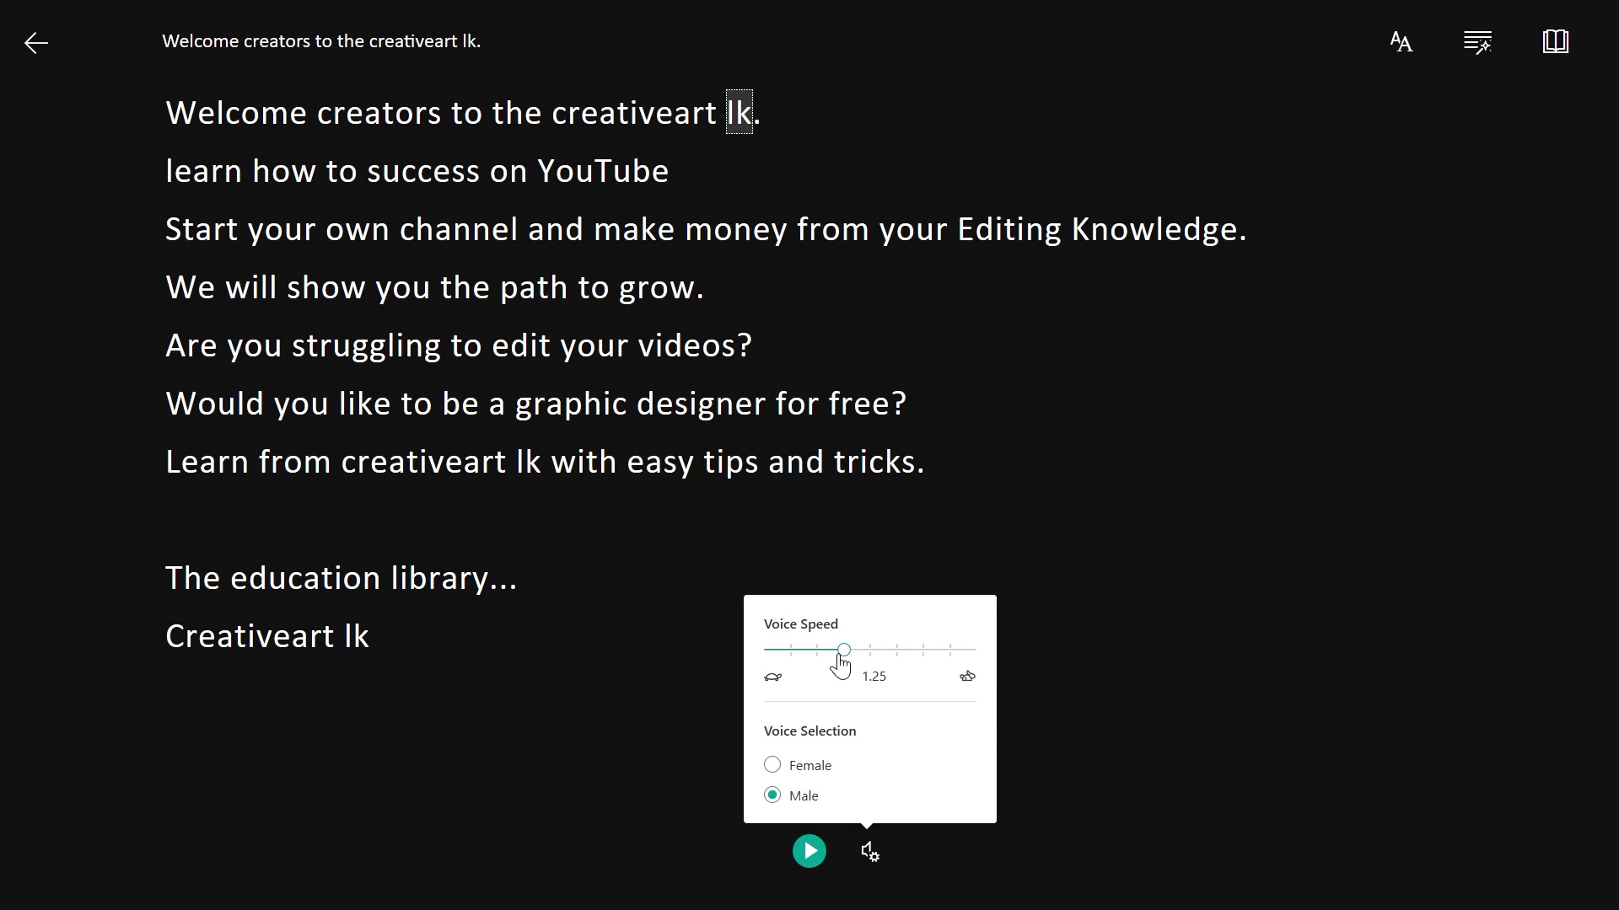
click(810, 852)
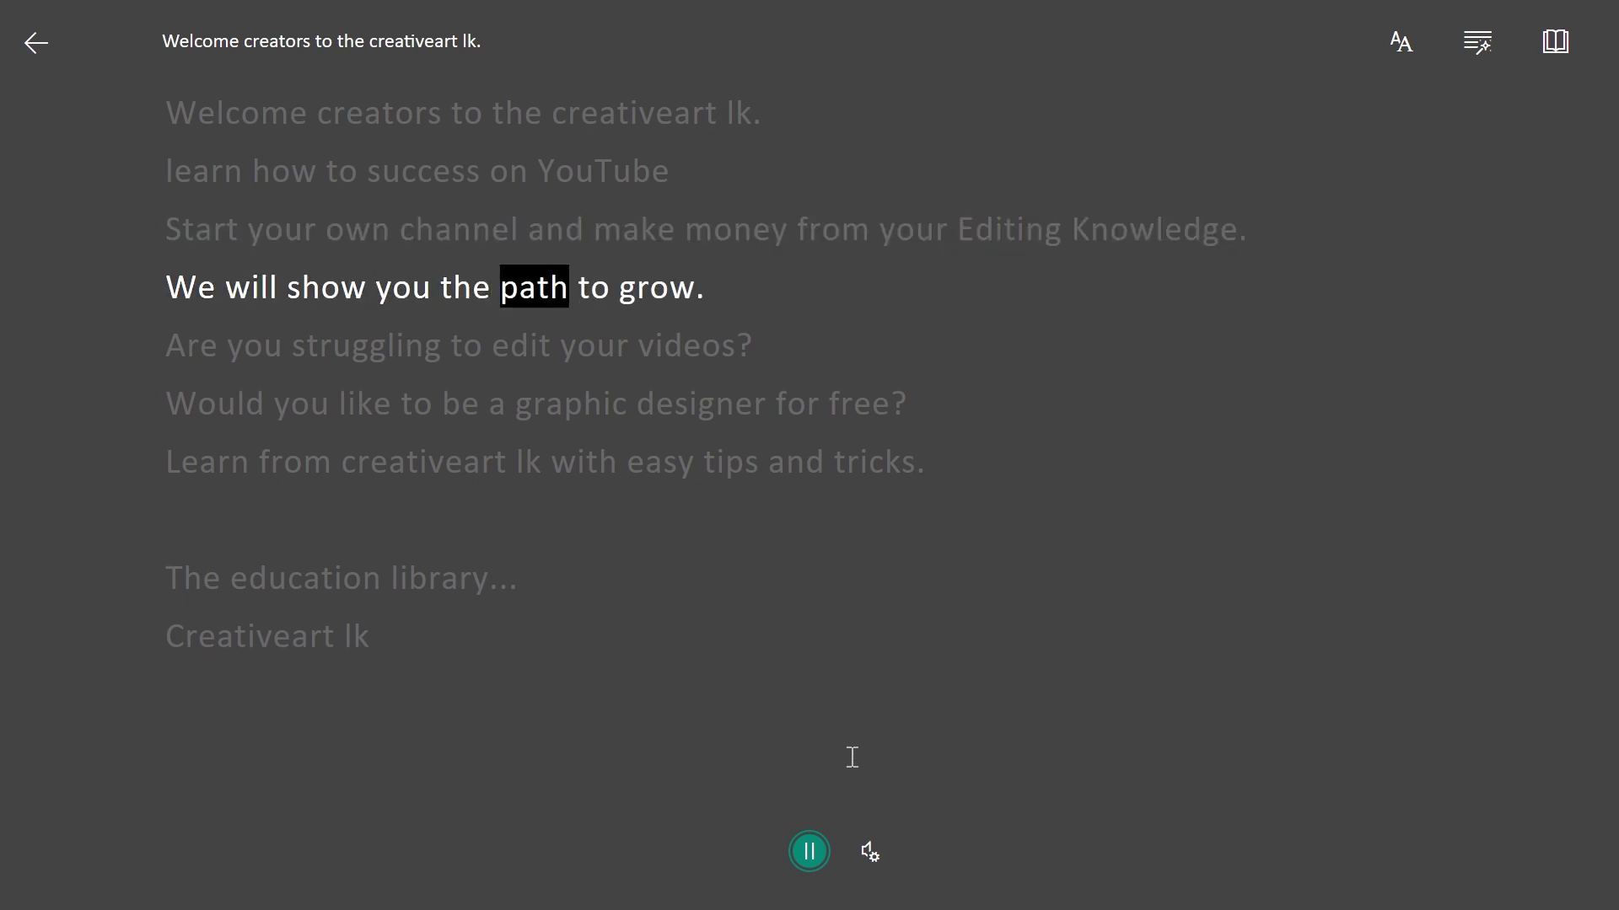
key(space)
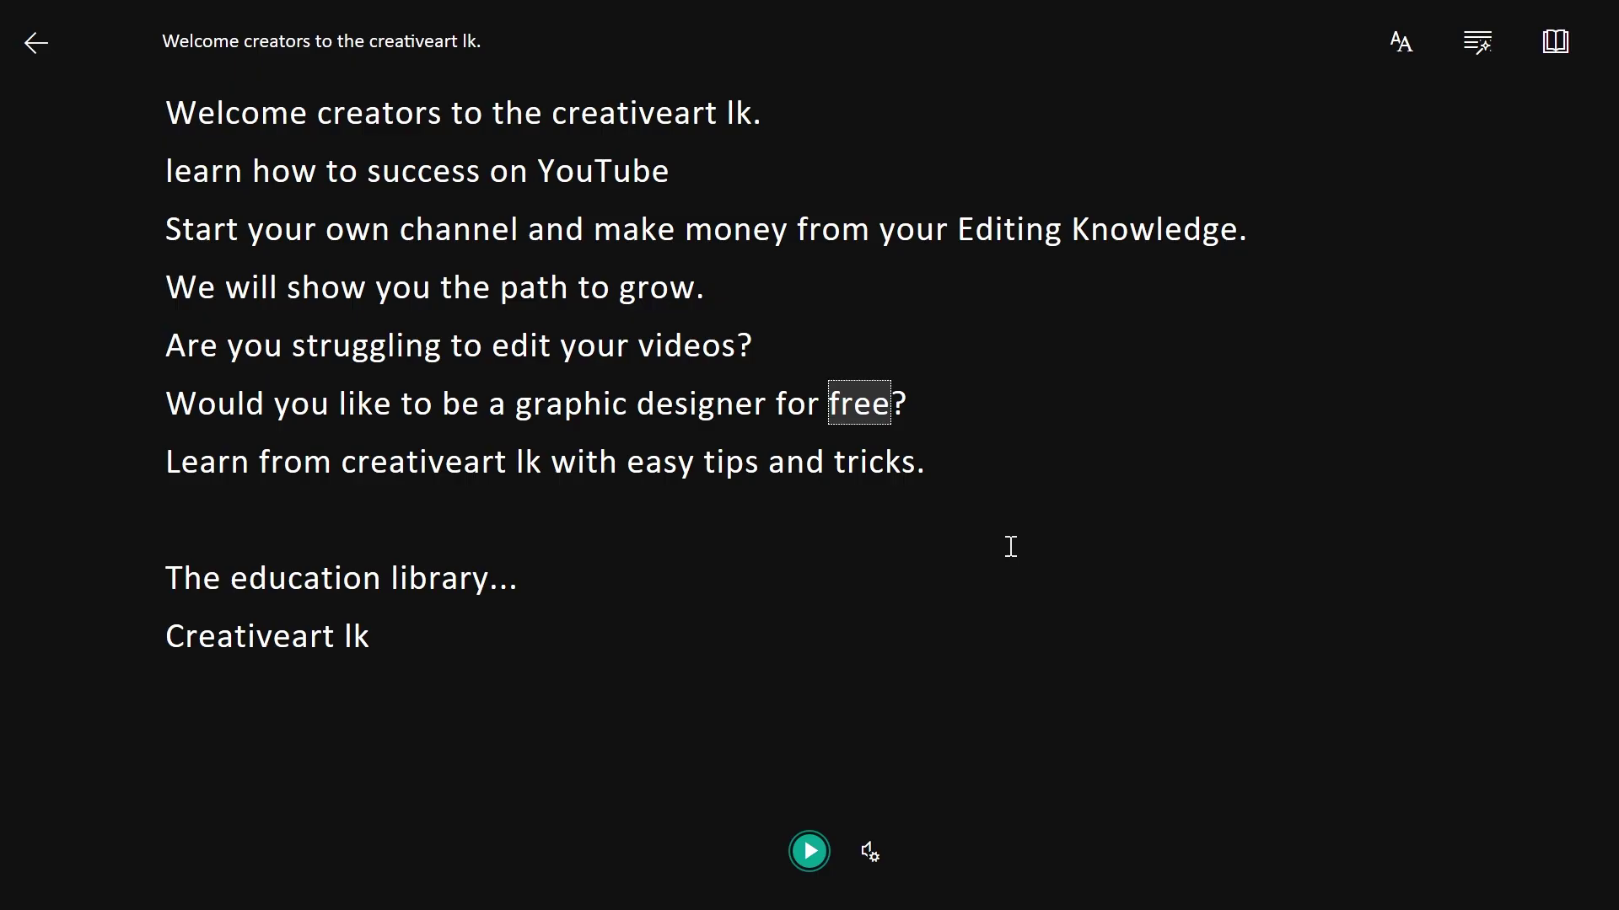